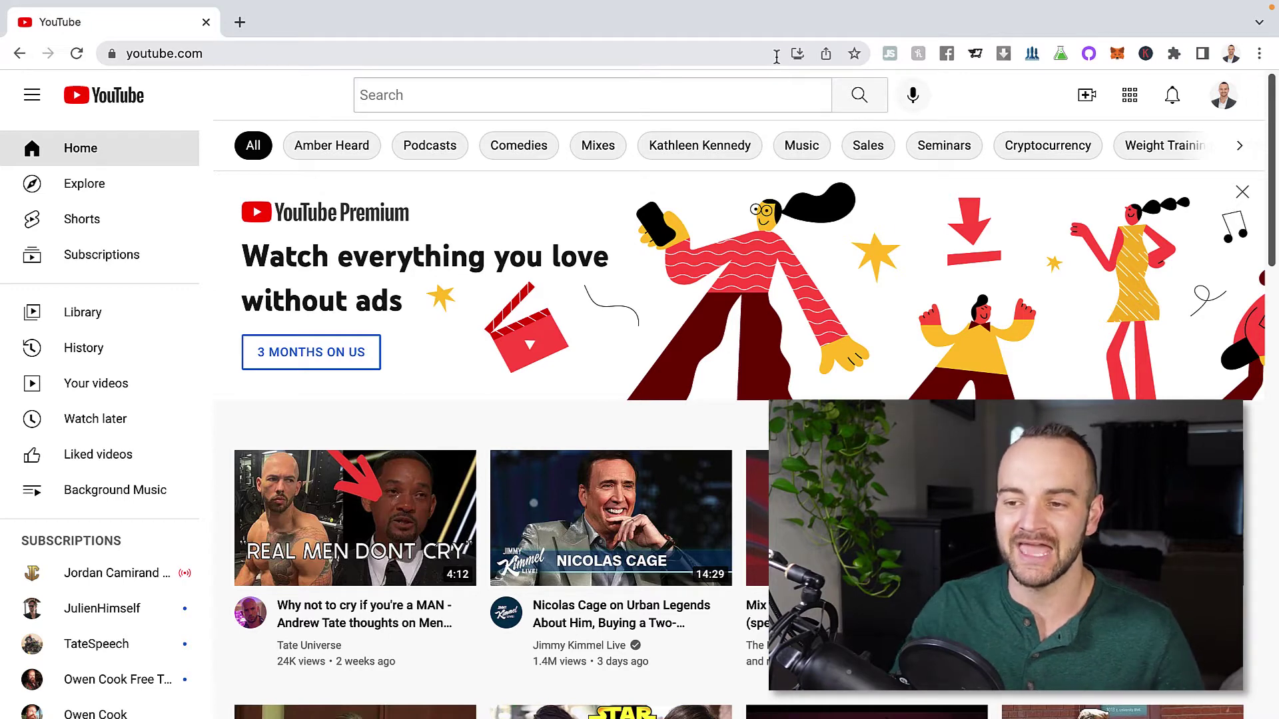
Enter "social media" as a video search query to view its keyword suggestions and search volumes
left_click(488, 98)
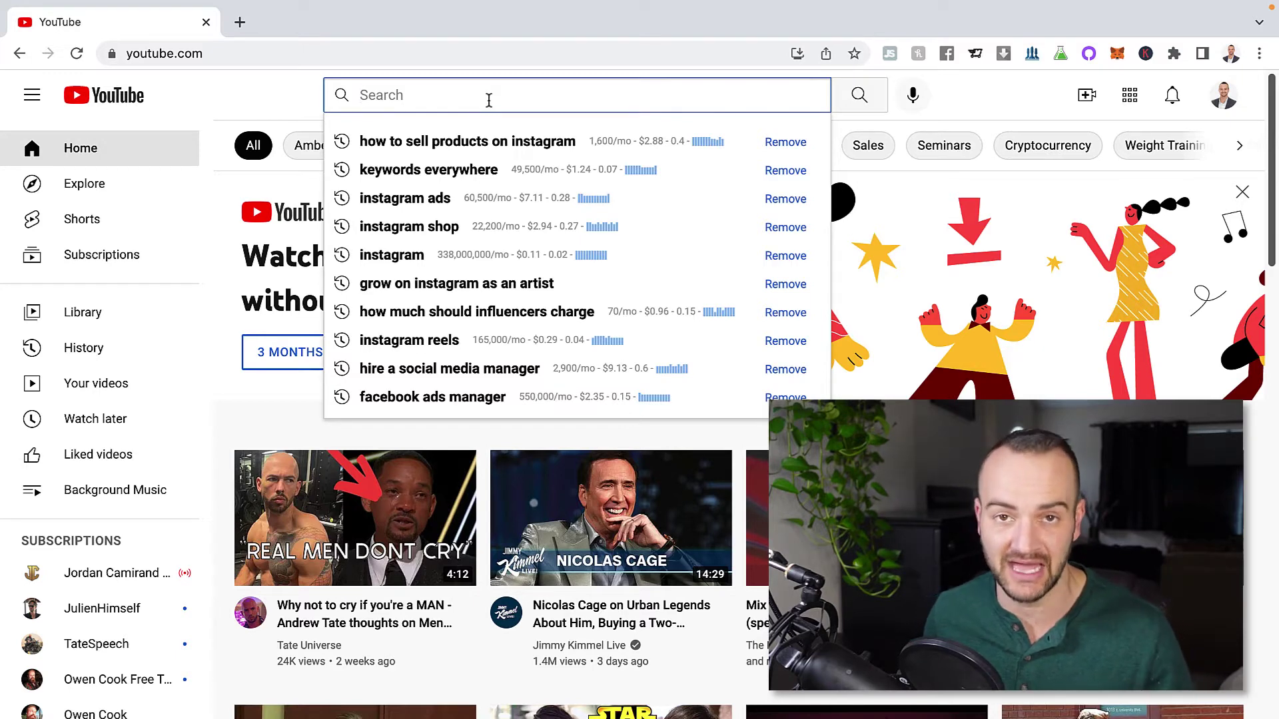
type("social media")
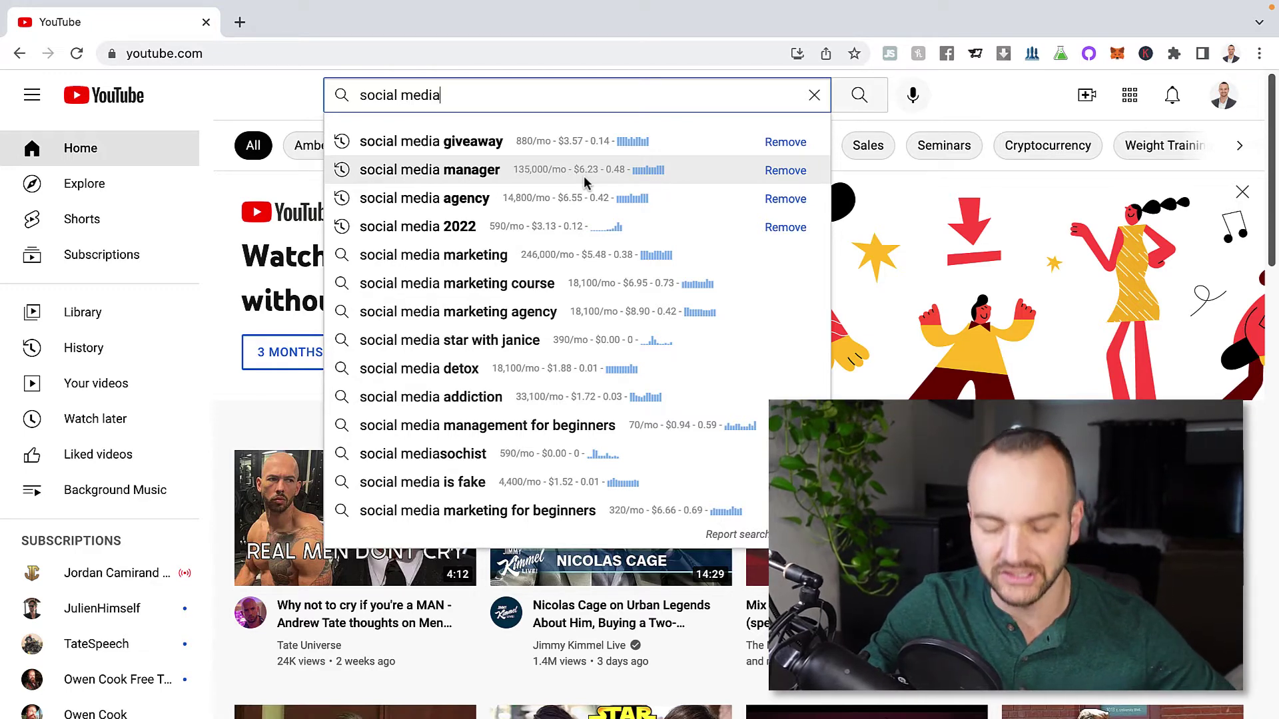
type("\\\\\\\\\\")
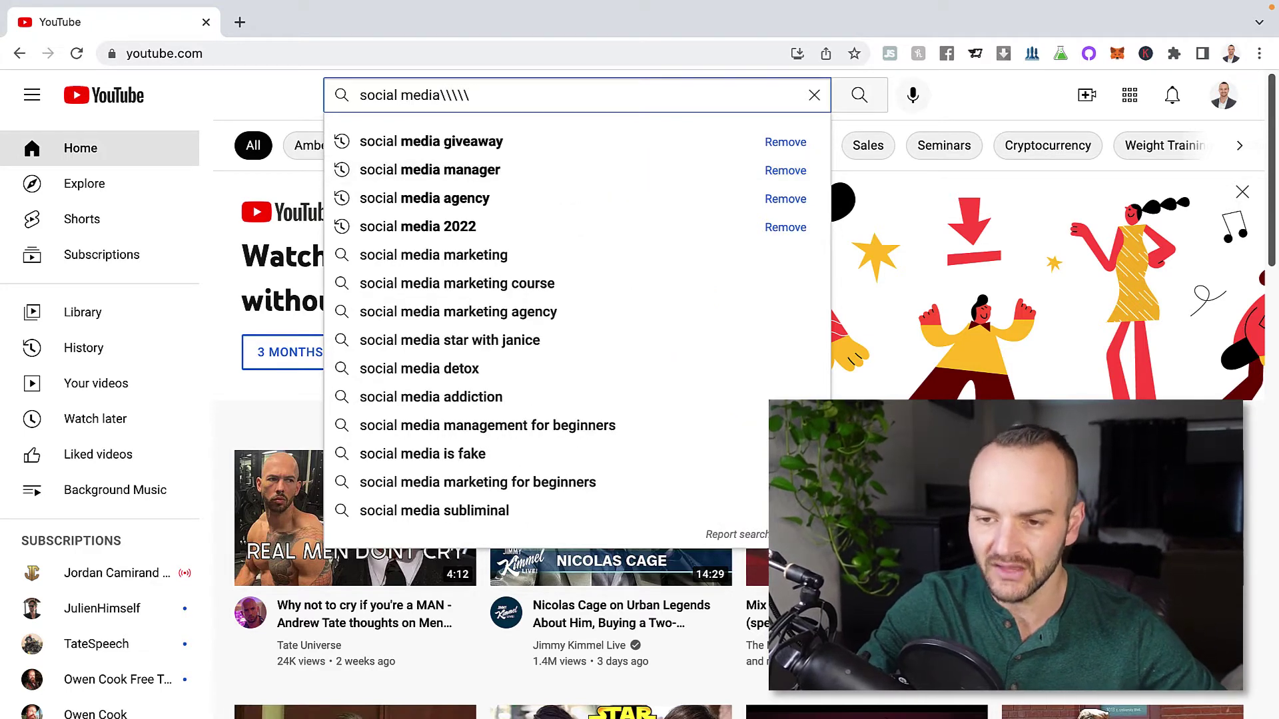
Replace the search query with "yoga at home" to view its keyword suggestions and volumes
key("BackSpace")
key("BackSpace")
key("BackSpace")
key("BackSpace")
key("BackSpace")
key("BackSpace")
key("BackSpace")
key("BackSpace")
key("BackSpace")
key("BackSpace")
key("BackSpace")
key("BackSpace")
key("BackSpace")
key("BackSpace")
key("BackSpace")
key("BackSpace")
key("BackSpace")
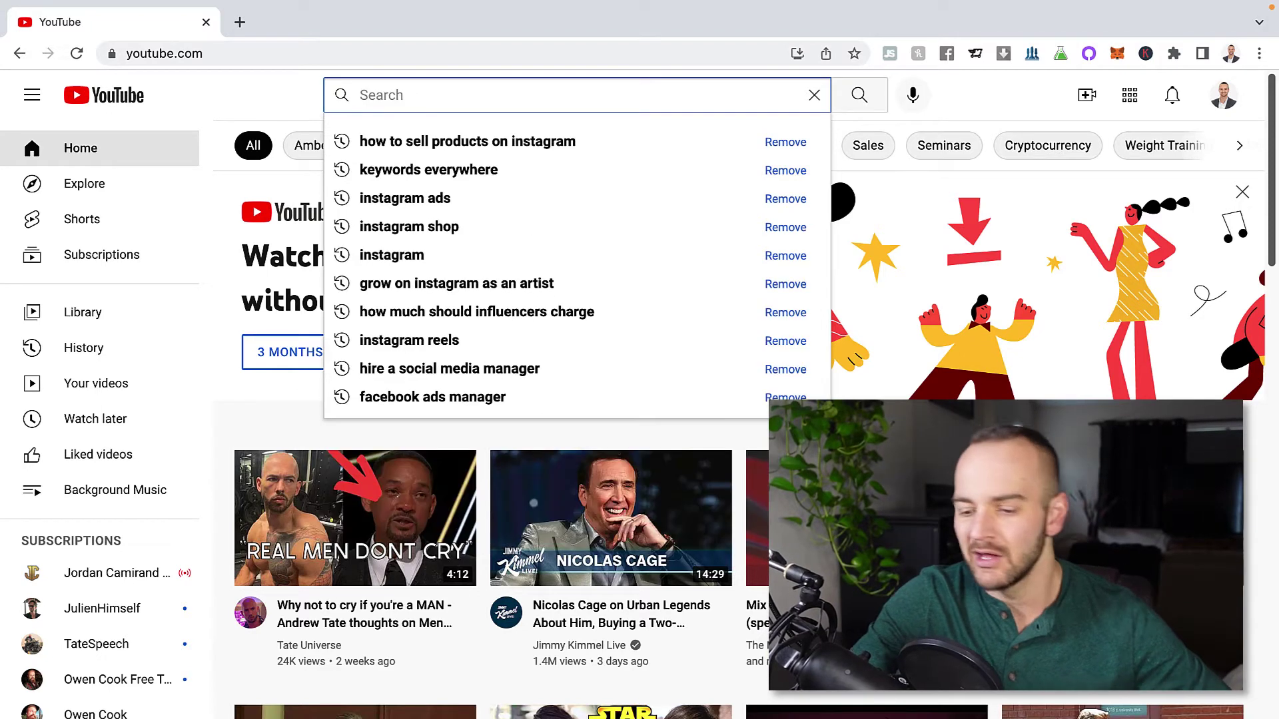
type("yo")
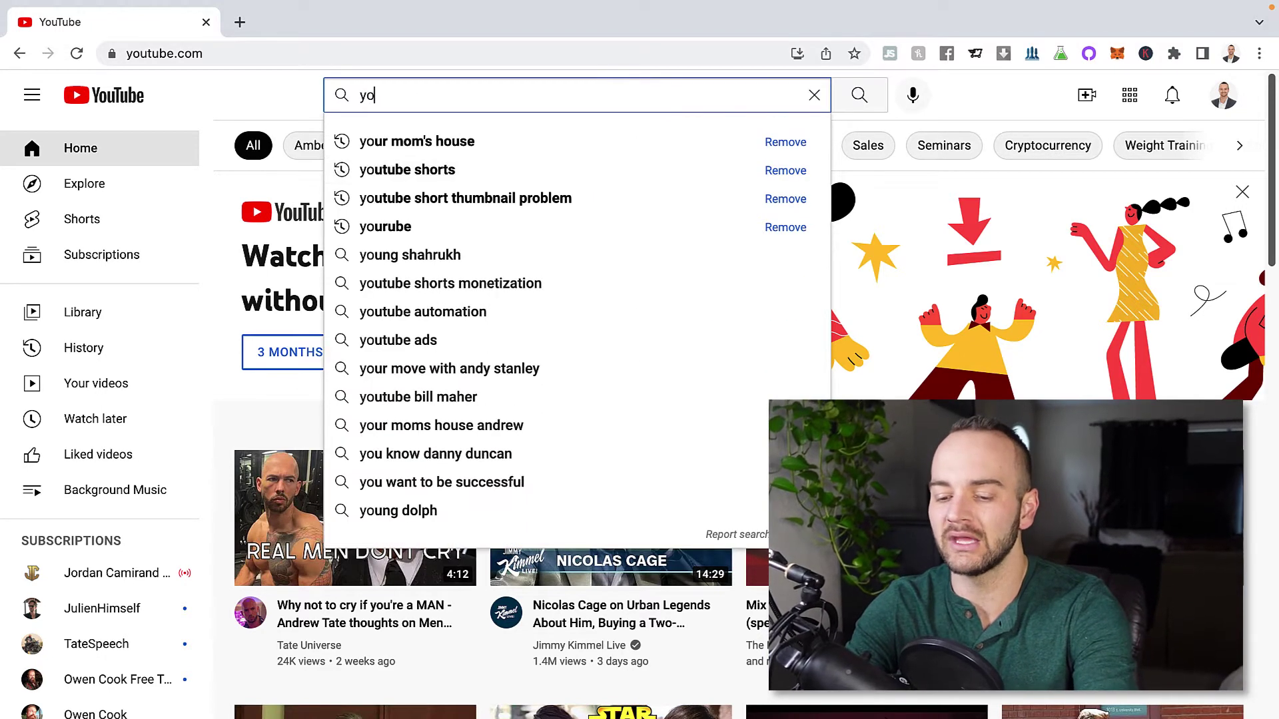
type("ga at home")
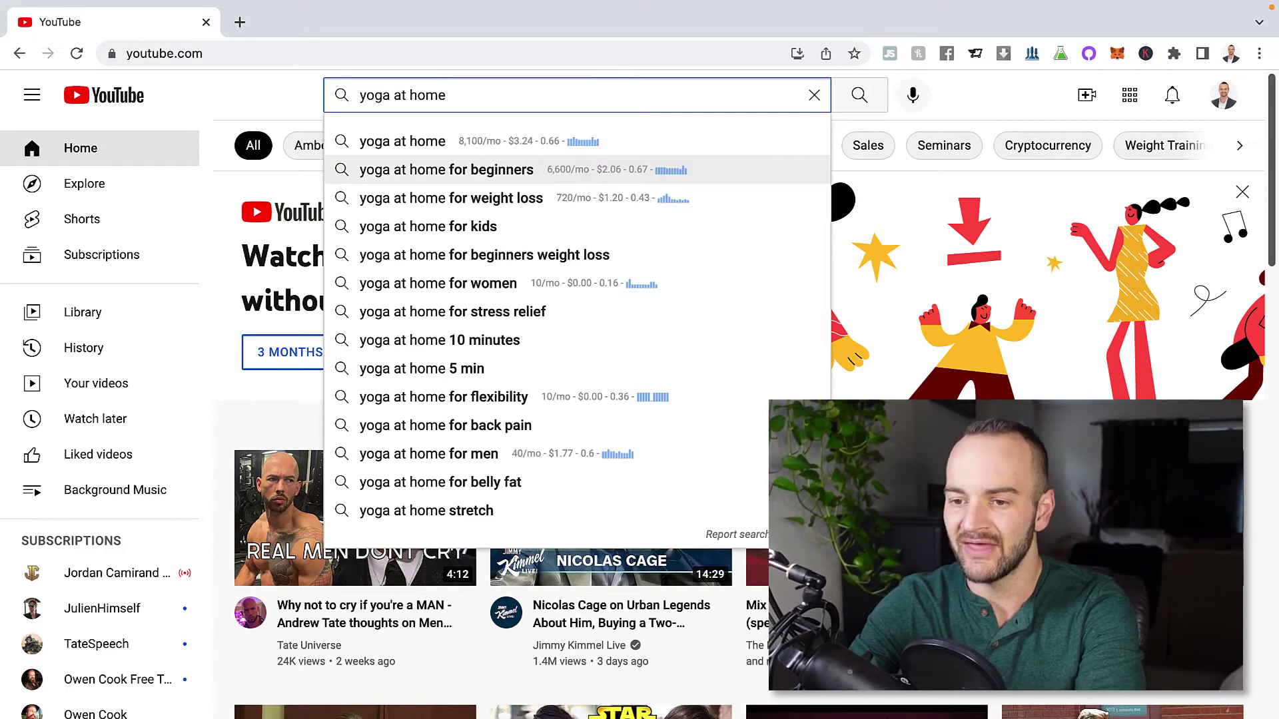
Change the query to "yoga for weight loss" and review the suggested keywords and their volumes
key("BackSpace")
key("BackSpace")
key("BackSpace")
key("BackSpace")
key("BackSpace")
key("BackSpace")
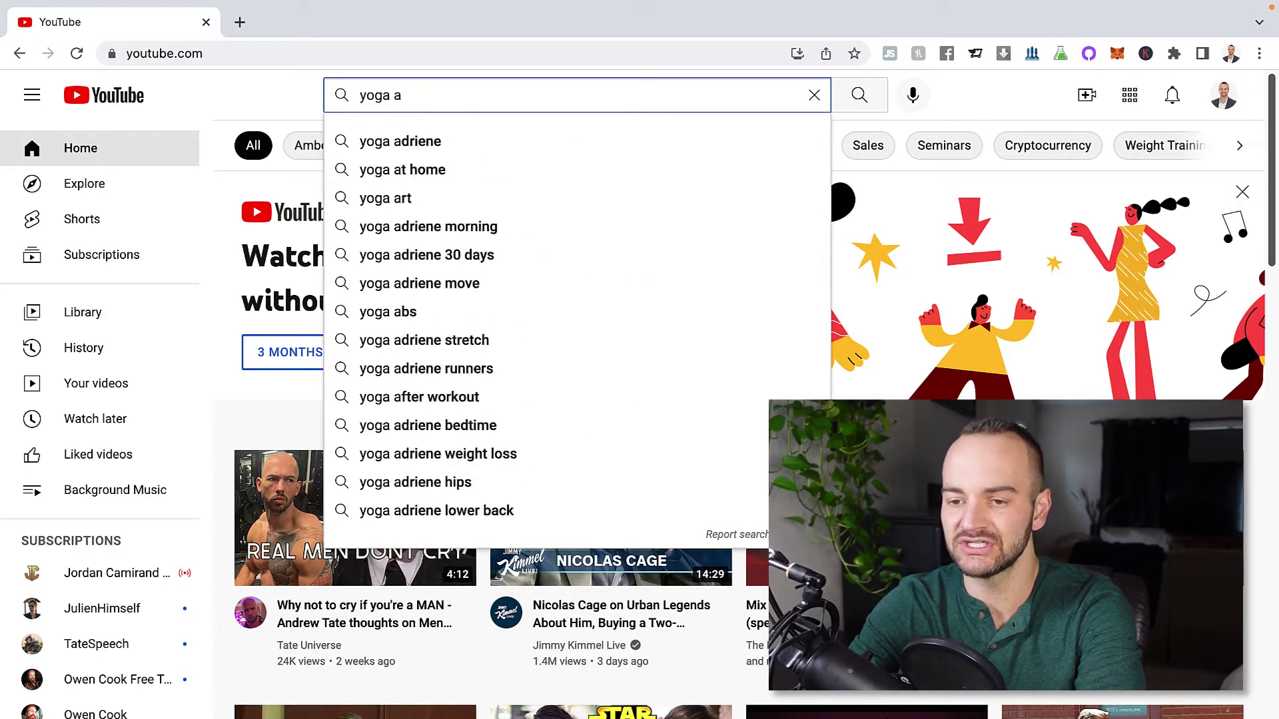
key("BackSpace")
type("for w")
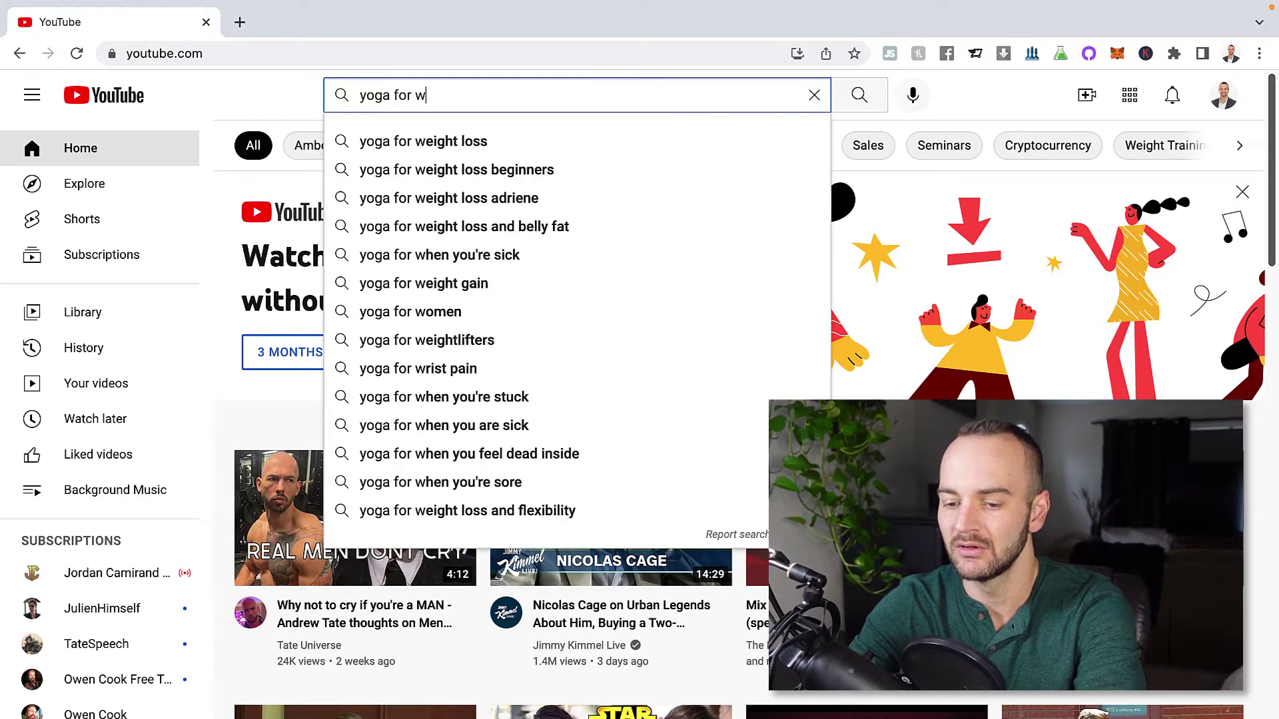
type("eight los")
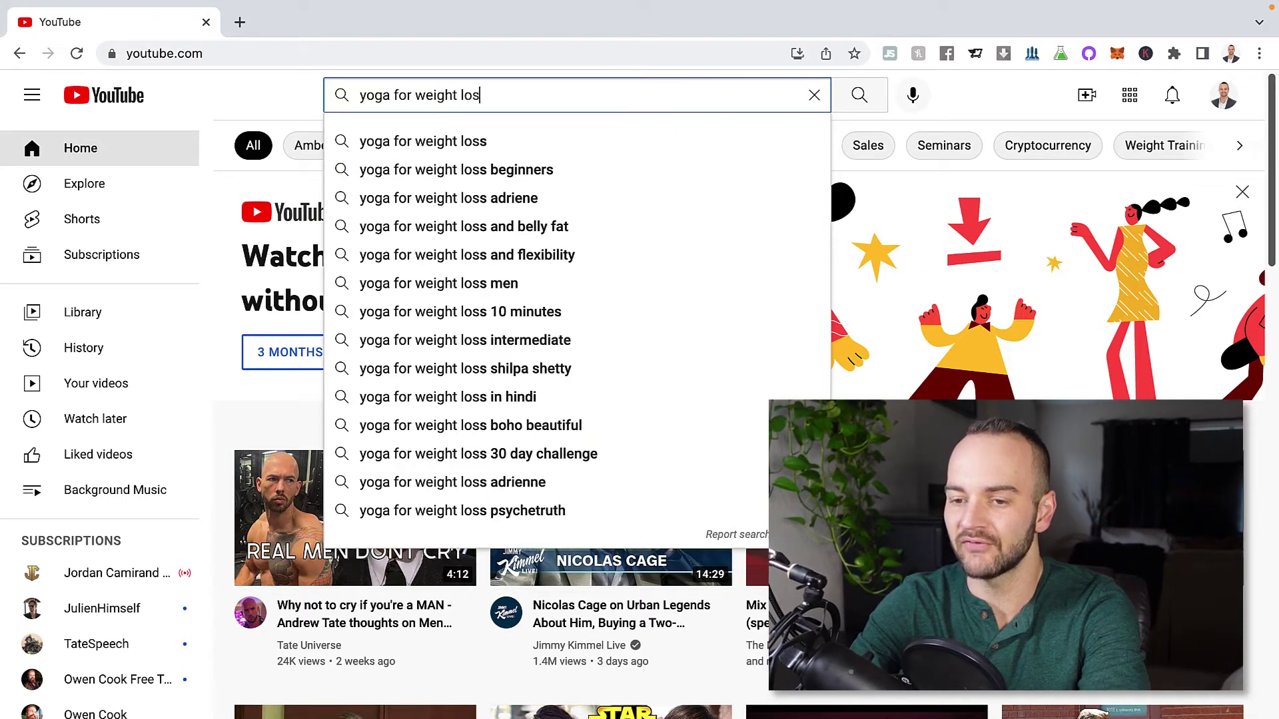
type("s")
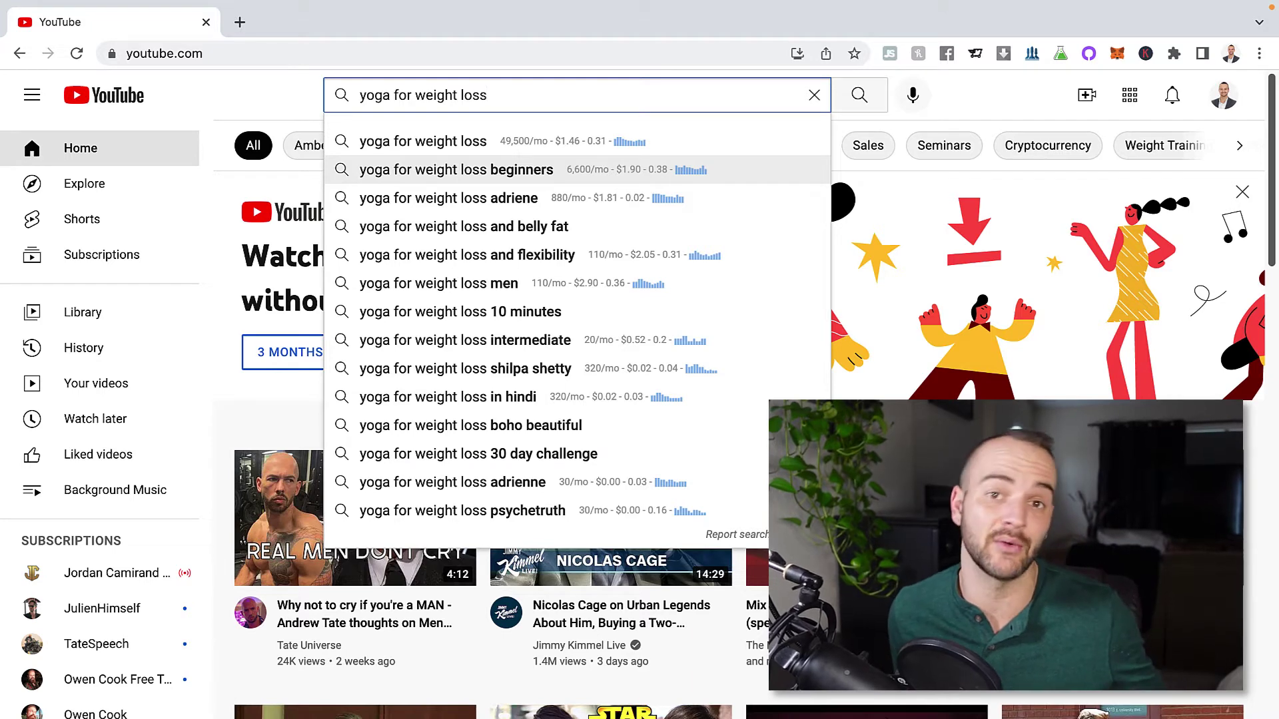
Clear the yoga query and run the recent search "keywords everywhere"
key("BackSpace")
key("BackSpace")
key("BackSpace")
key("BackSpace")
key("BackSpace")
key("BackSpace")
key("BackSpace")
key("BackSpace")
key("BackSpace")
key("BackSpace")
key("BackSpace")
key("BackSpace")
key("BackSpace")
key("BackSpace")
key("BackSpace")
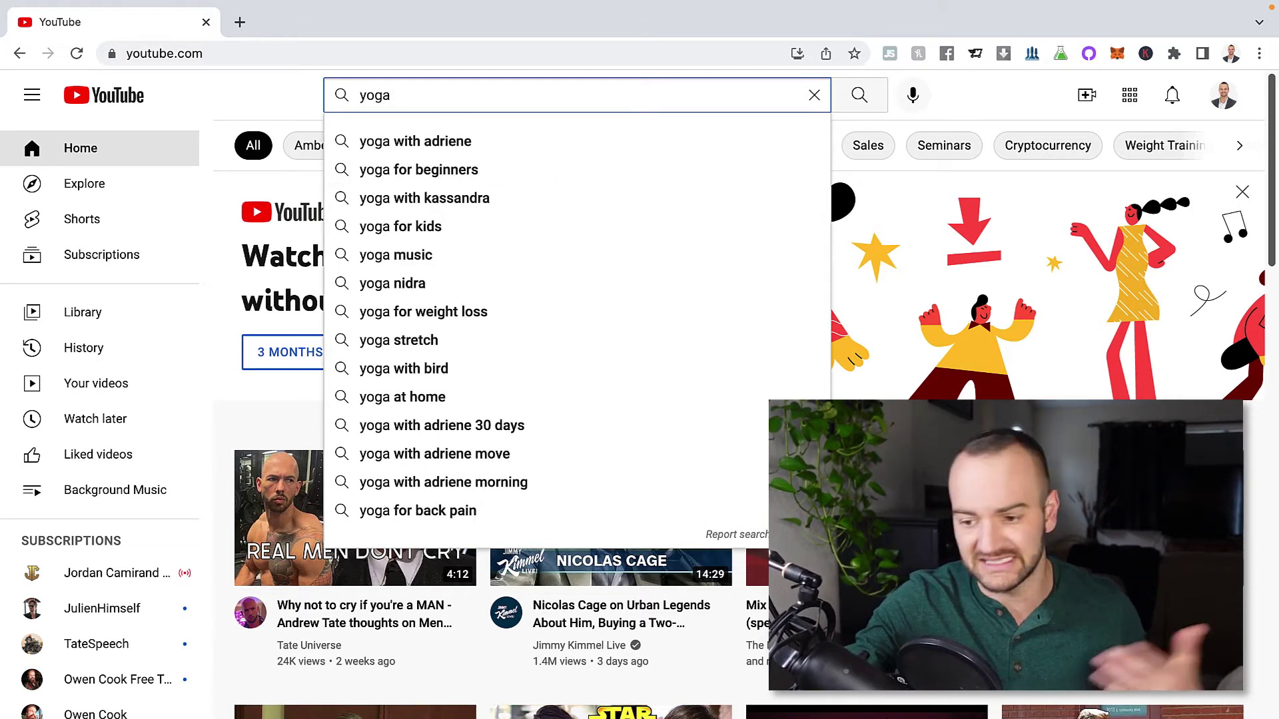
key("BackSpace")
key("BackSpace")
key("BackSpace")
key("BackSpace")
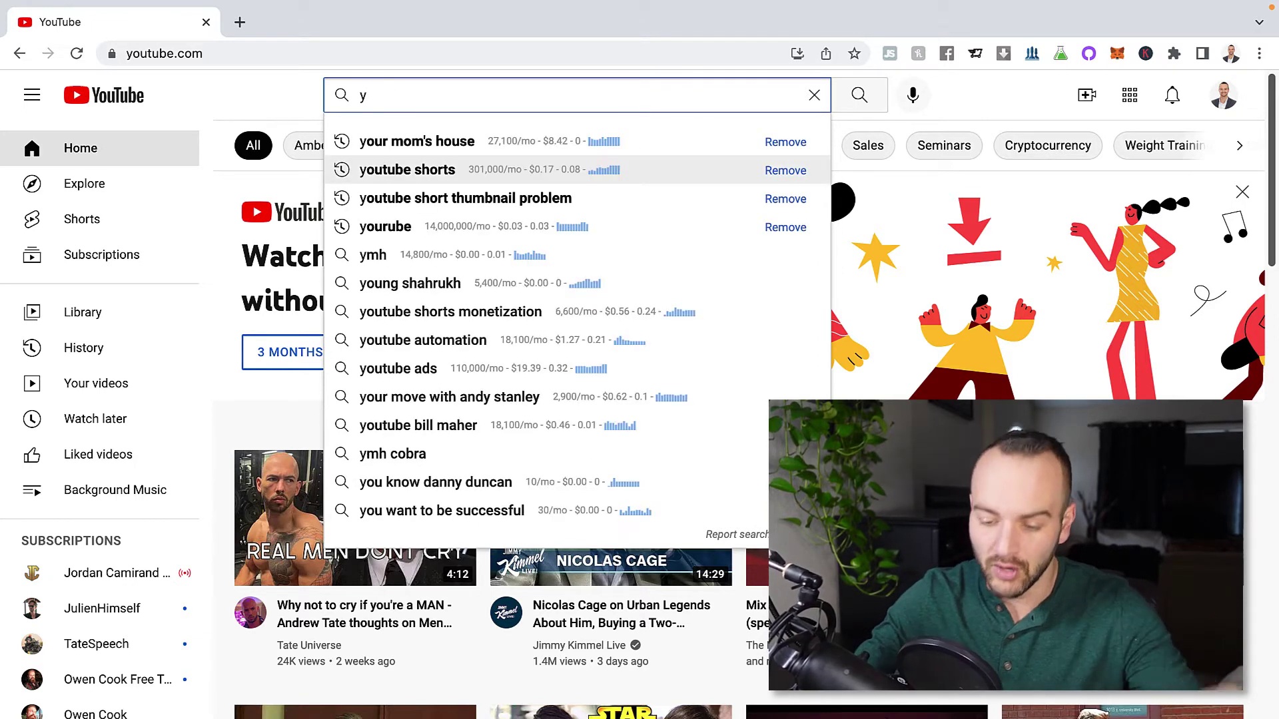
key("BackSpace")
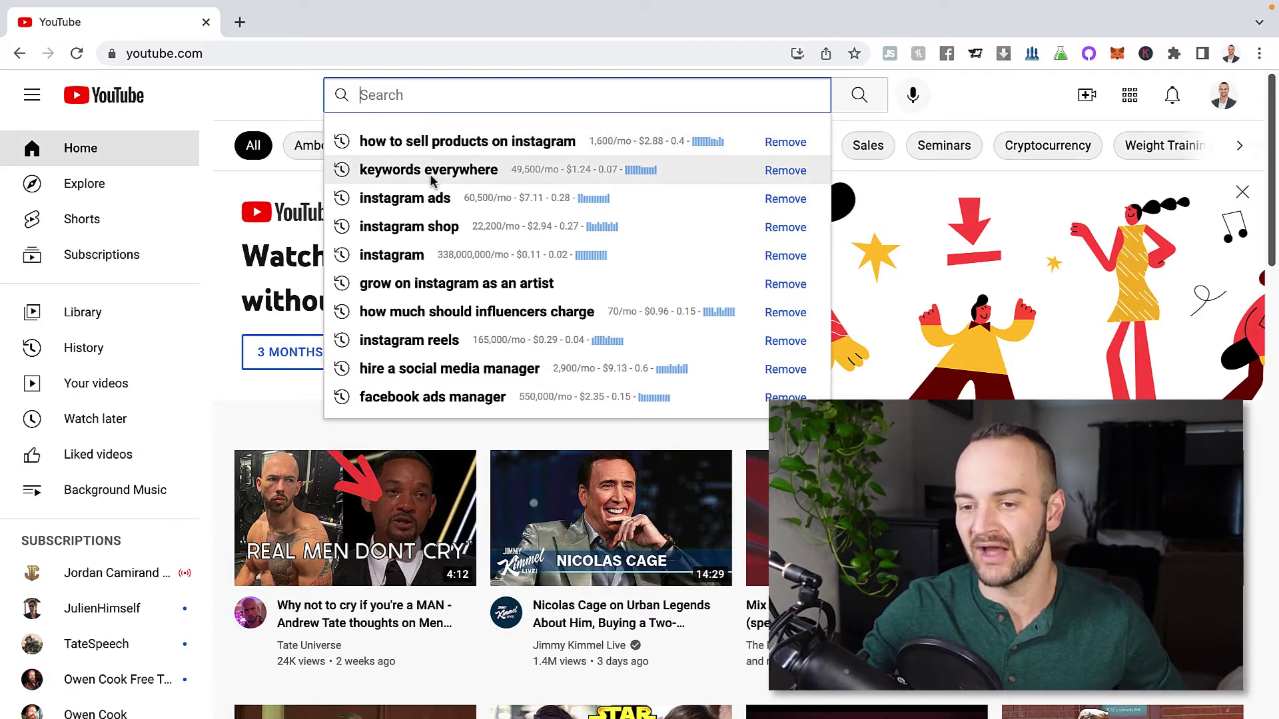
left_click(363, 170)
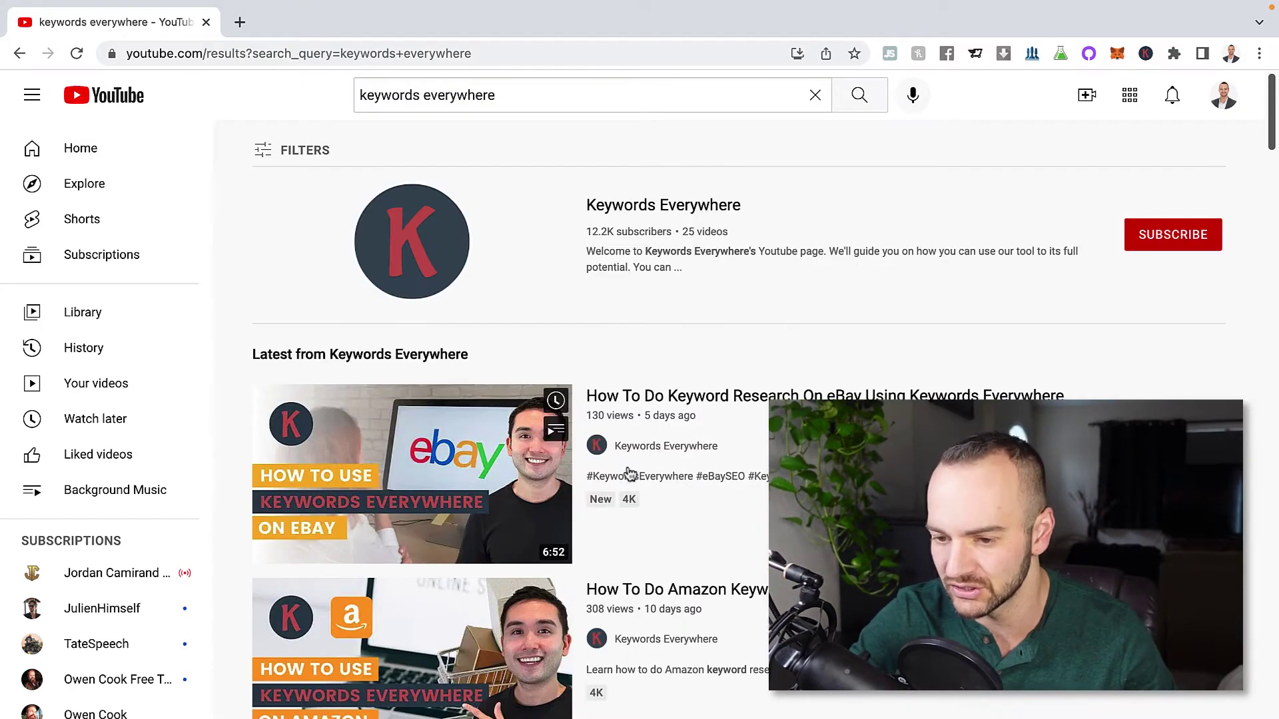
Open the video "How To Do Keyword Research On eBay Using Keywords Everywhere" and pause playback
left_click(674, 423)
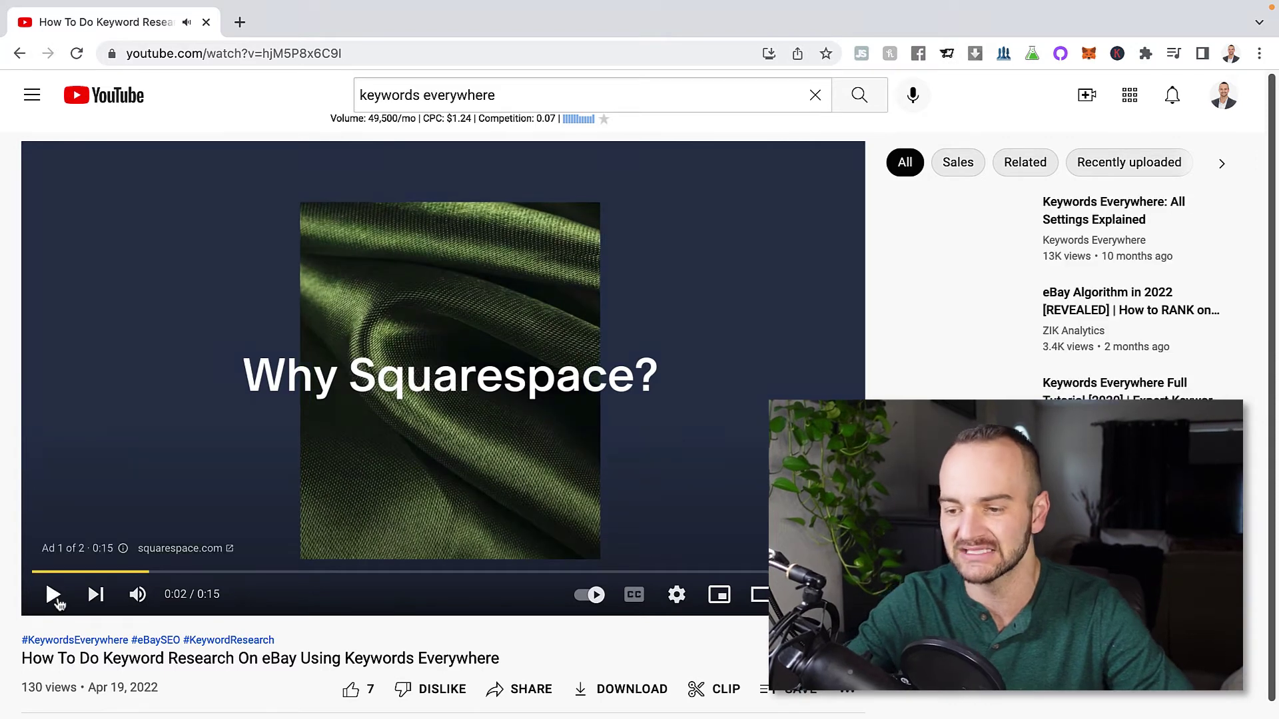
key("space")
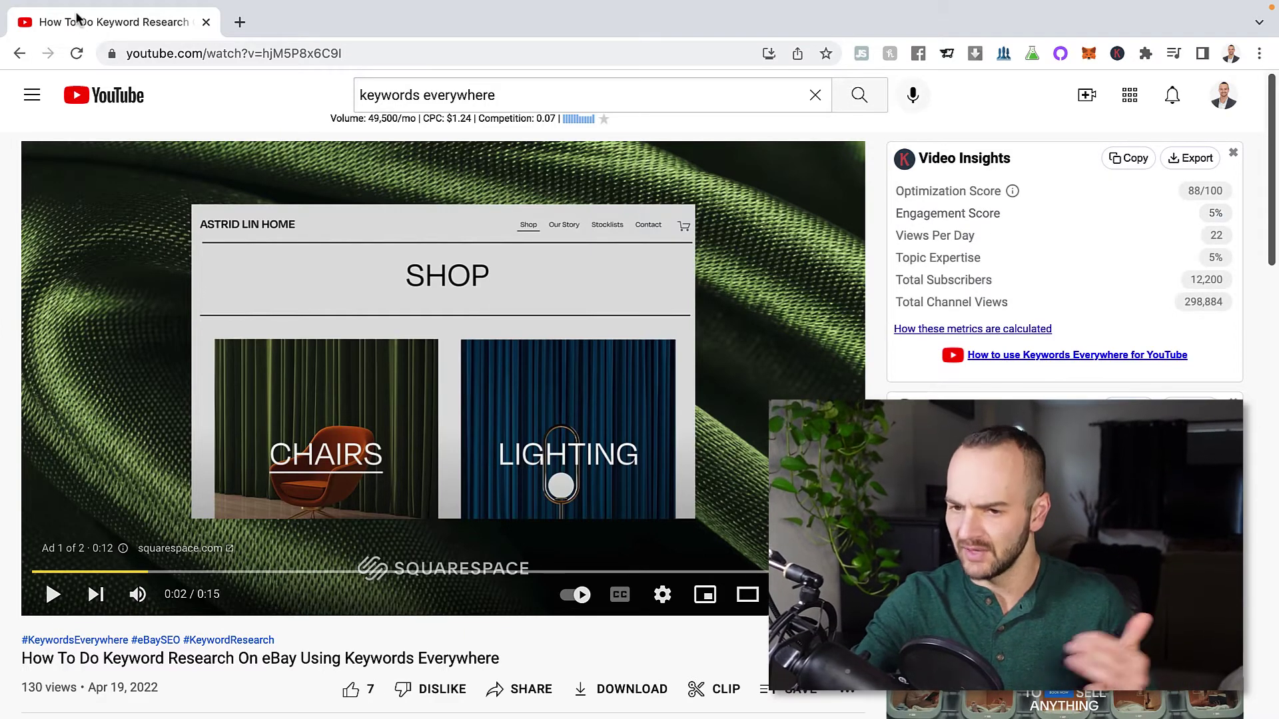
Return to the "keywords everywhere" search results and examine the Search Insights and trend data beside them
left_click(19, 54)
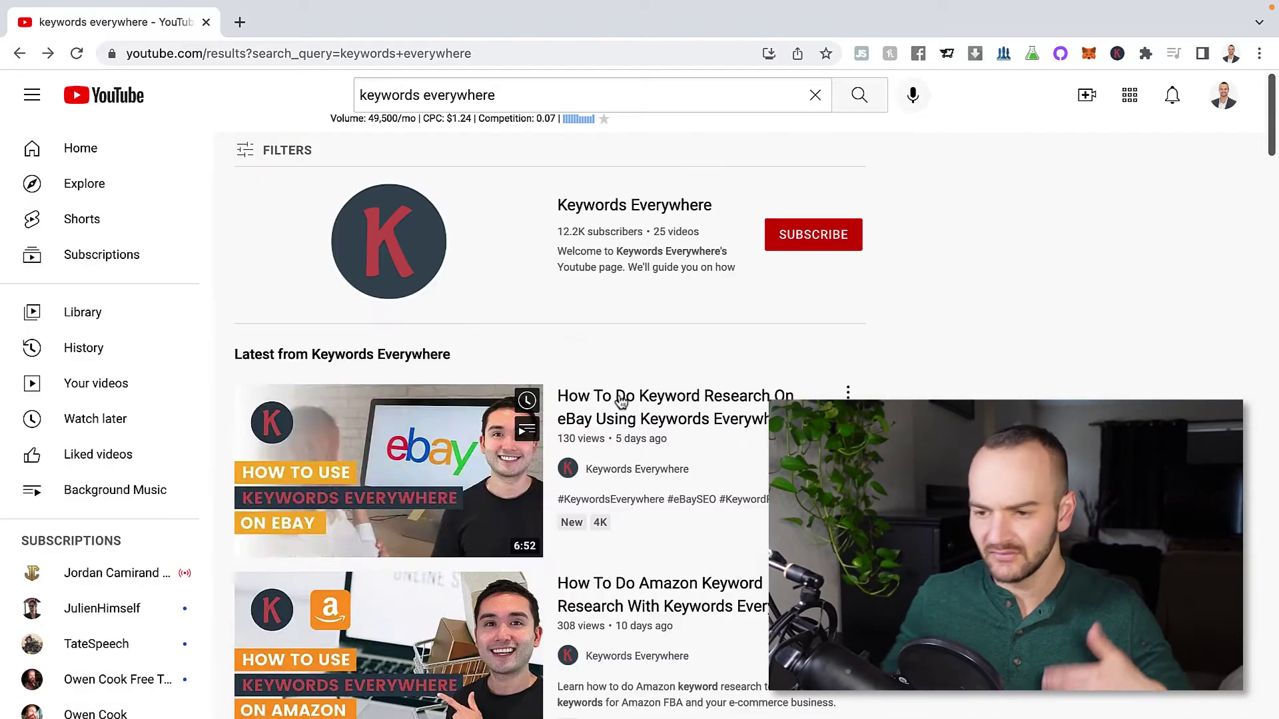
scroll(619, 402, "down", 1)
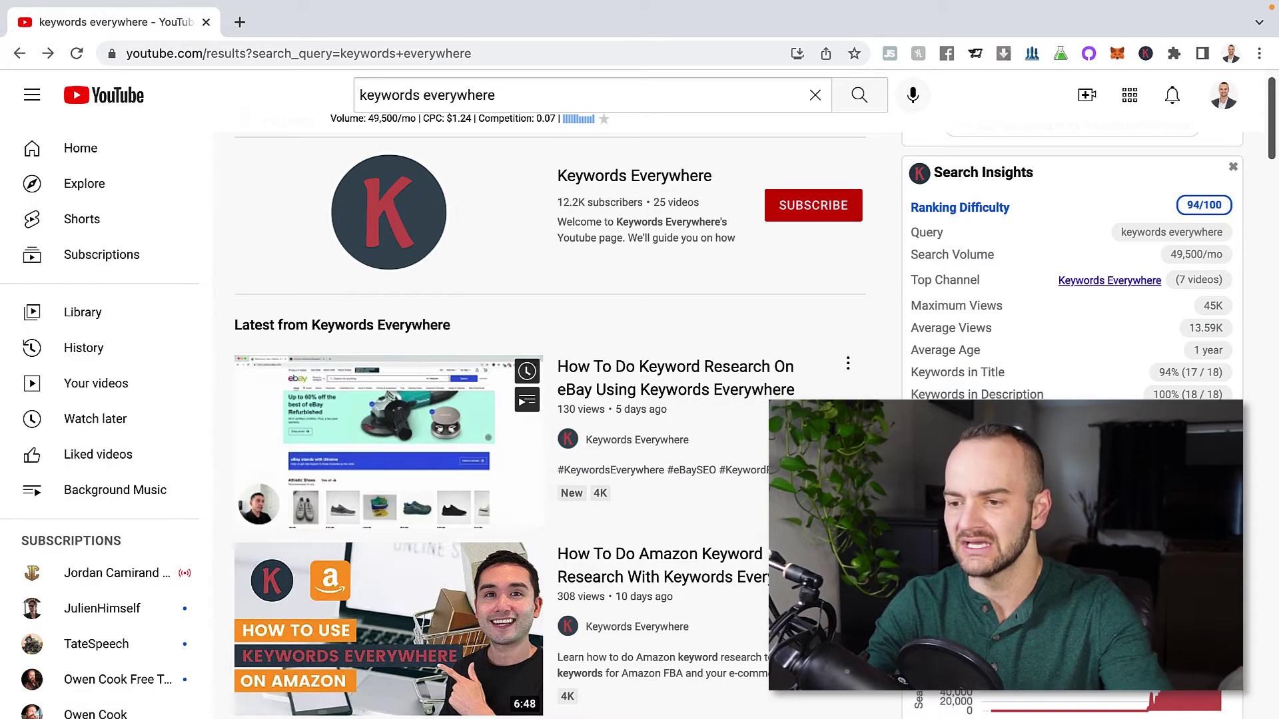
scroll(388, 439, "down", 2)
scroll(553, 400, "down", 3)
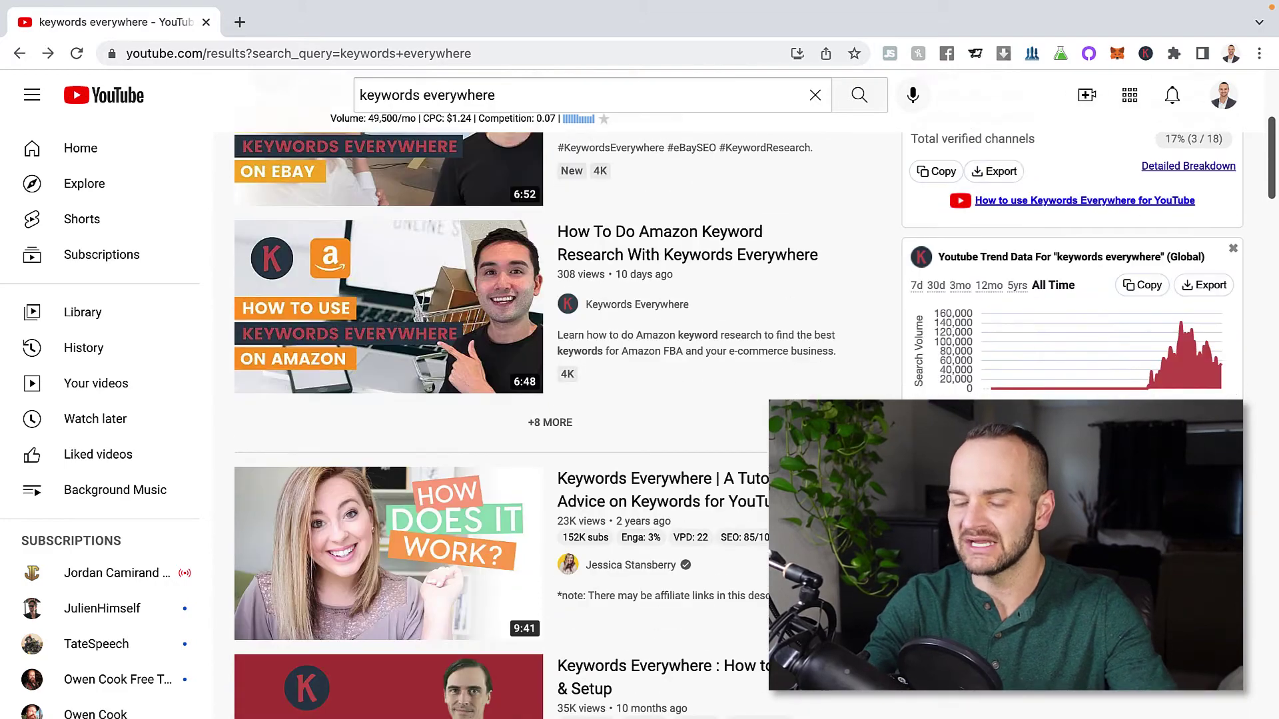
scroll(552, 399, "up", 5)
scroll(619, 400, "down", 1)
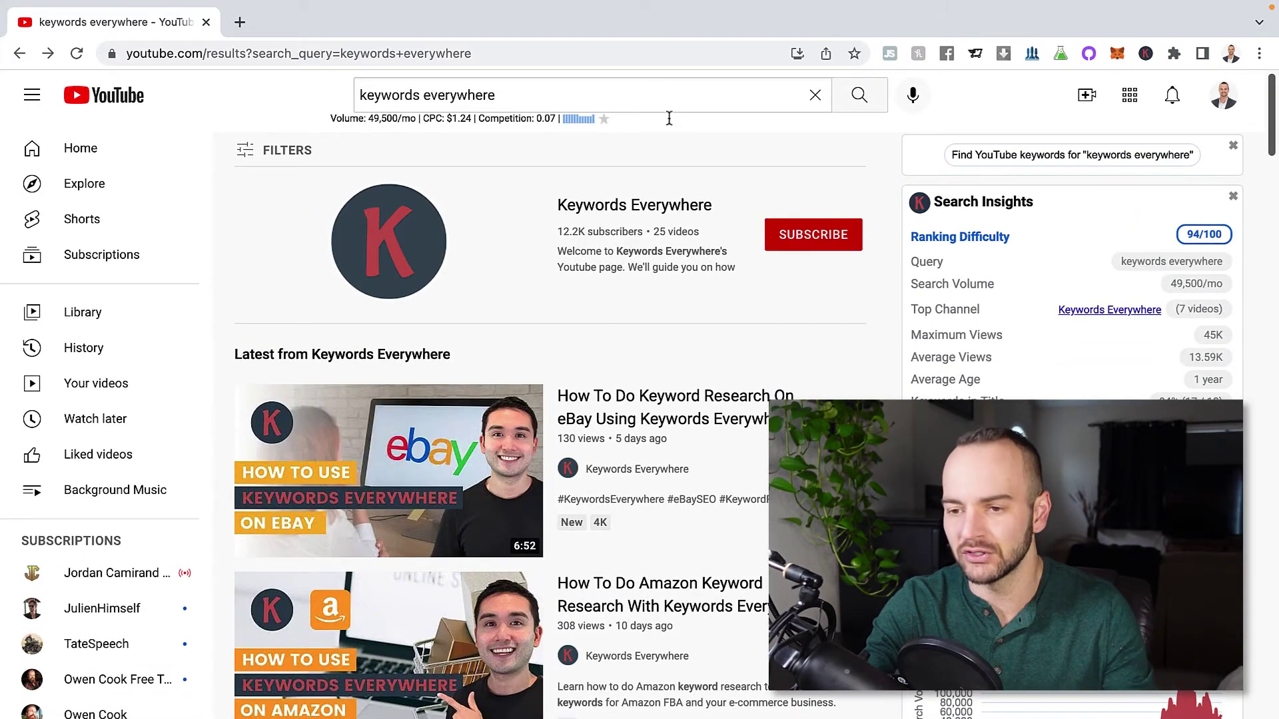
Replace the search query with "get instagran" to view related keyword suggestions and volumes
left_click(612, 95)
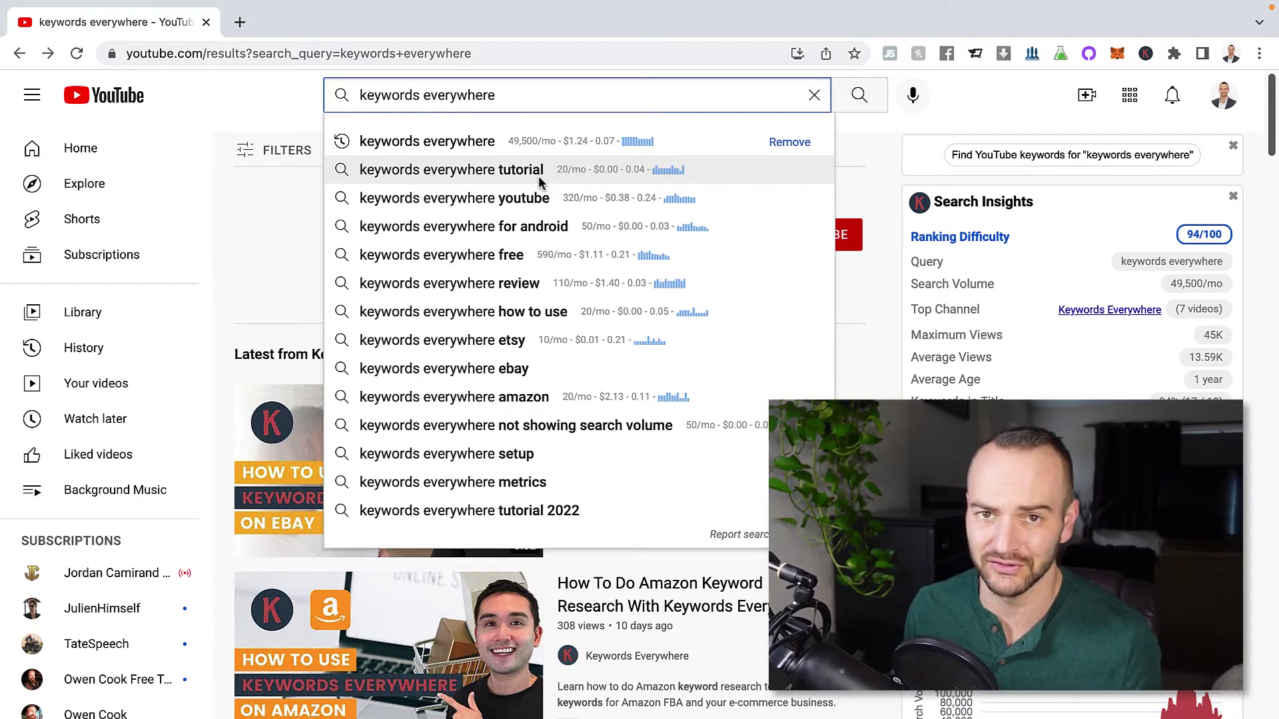
key("BackSpace")
key("BackSpace")
key("BackSpace")
key("BackSpace")
key("BackSpace")
key("BackSpace")
key("BackSpace")
key("BackSpace")
key("BackSpace")
key("BackSpace")
key("BackSpace")
key("BackSpace")
key("BackSpace")
key("BackSpace")
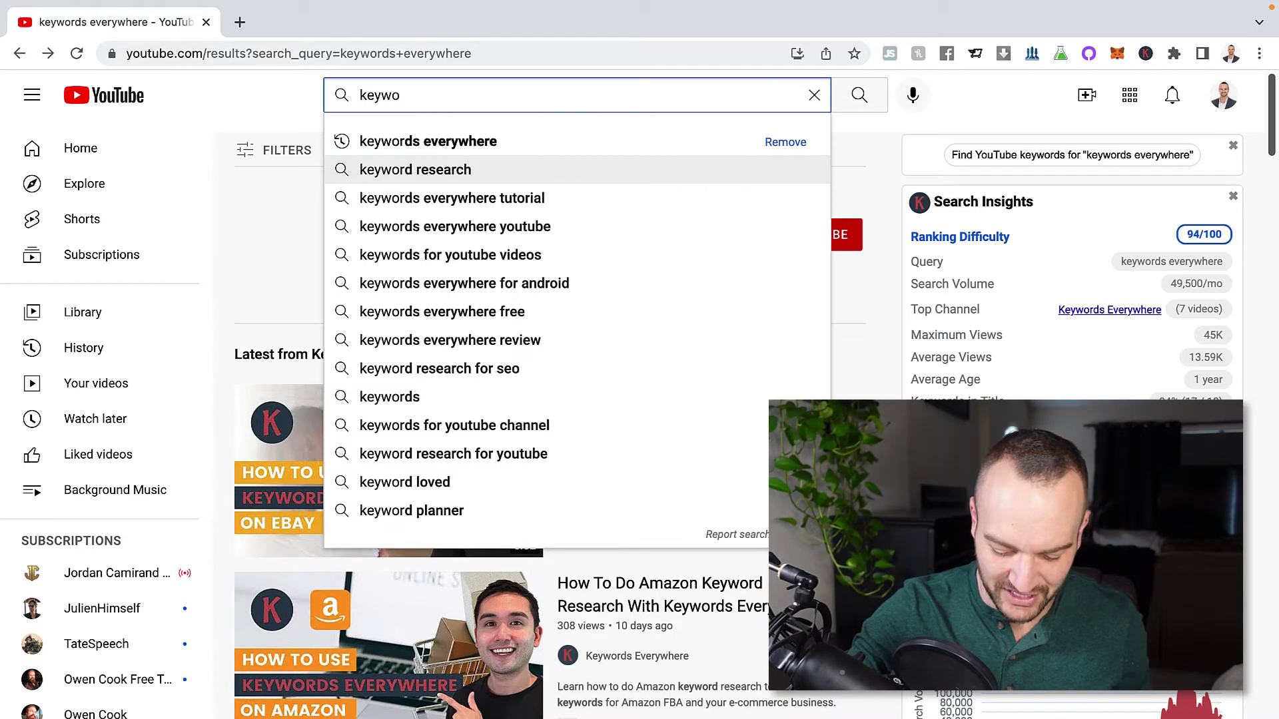
key("BackSpace")
key("BackSpace")
key("BackSpace")
key("BackSpace")
key("BackSpace")
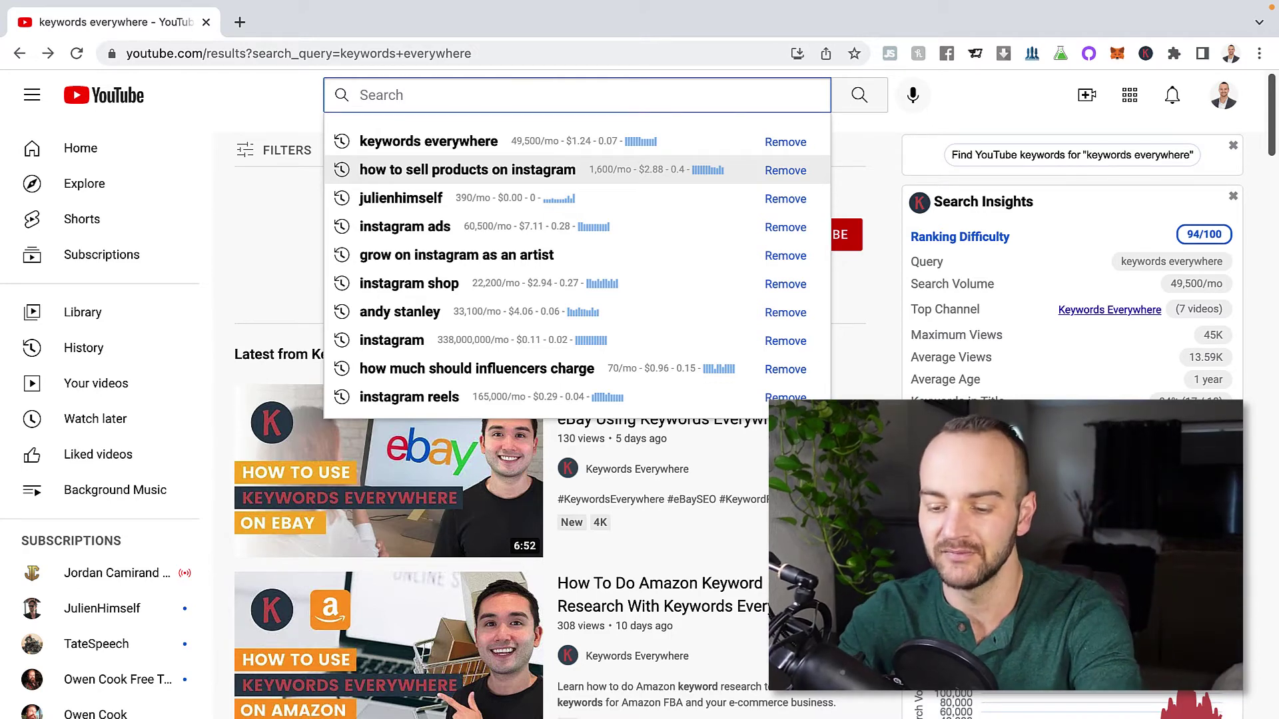
type("get instagran")
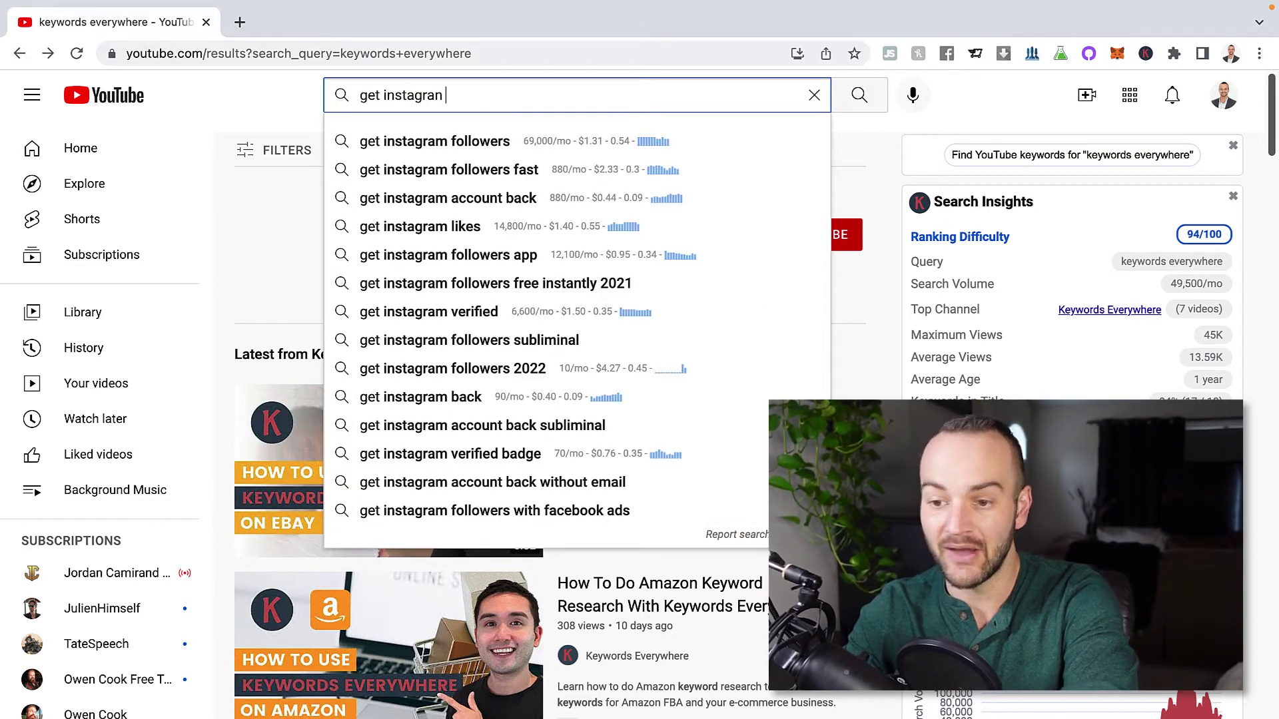
Change the query to "get followe" and compare the suggested follower keywords by search volume
key("BackSpace")
key("BackSpace")
key("BackSpace")
key("BackSpace")
key("BackSpace")
key("BackSpace")
key("BackSpace")
key("BackSpace")
key("BackSpace")
key("BackSpace")
key("BackSpace")
key("BackSpace")
key("BackSpace")
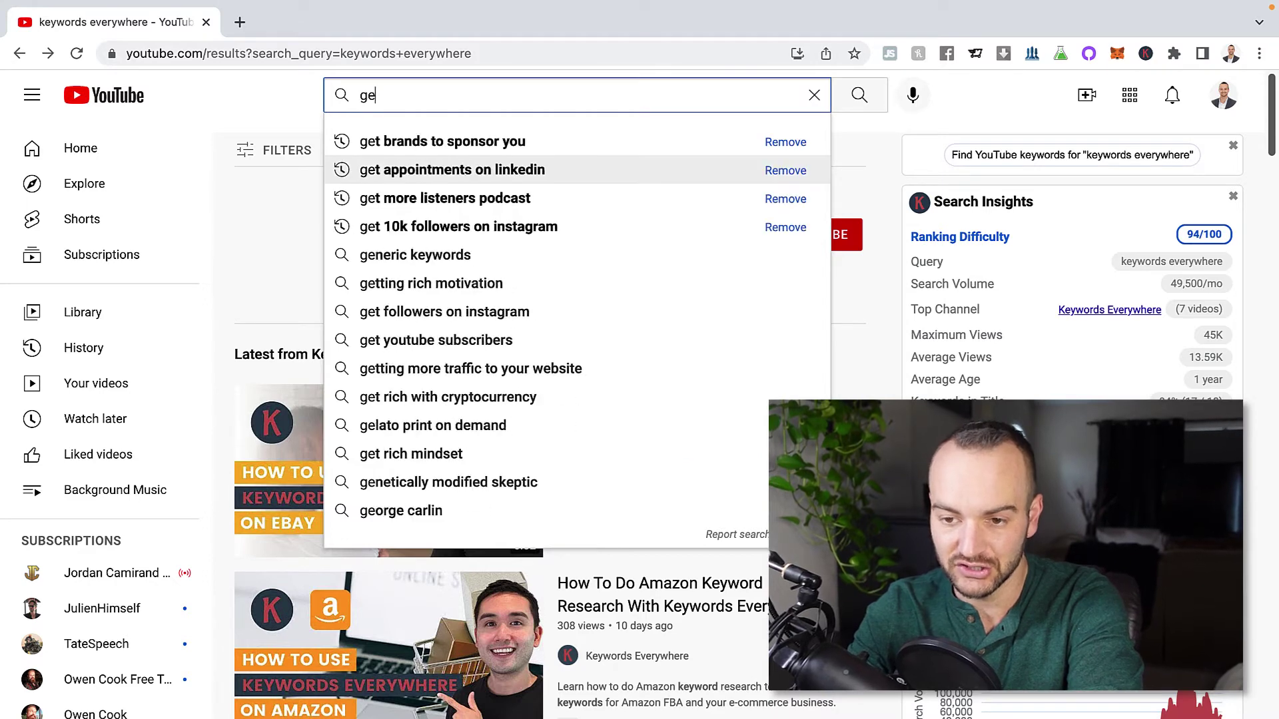
type("get followe")
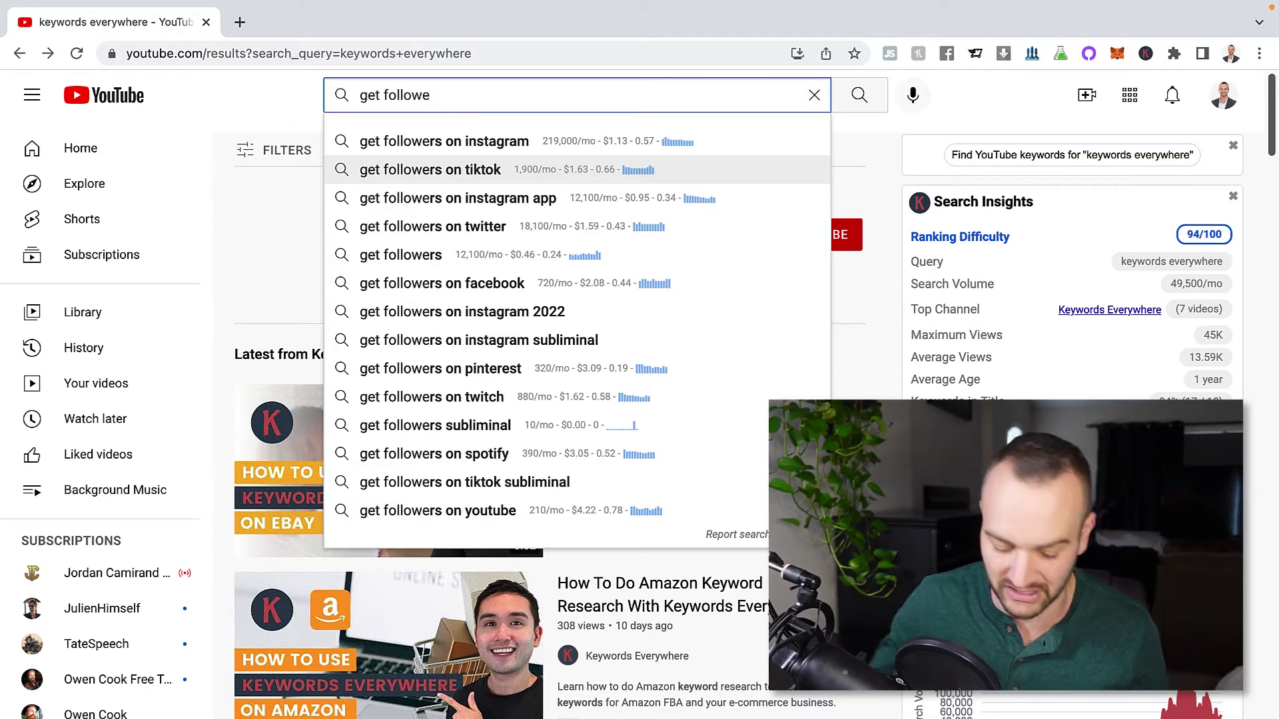
Replace the query with "posting on linkedin" and review the search volumes of its suggestions
key("BackSpace")
key("BackSpace")
key("BackSpace")
key("BackSpace")
key("BackSpace")
key("BackSpace")
key("BackSpace")
key("BackSpace")
key("BackSpace")
key("BackSpace")
key("BackSpace")
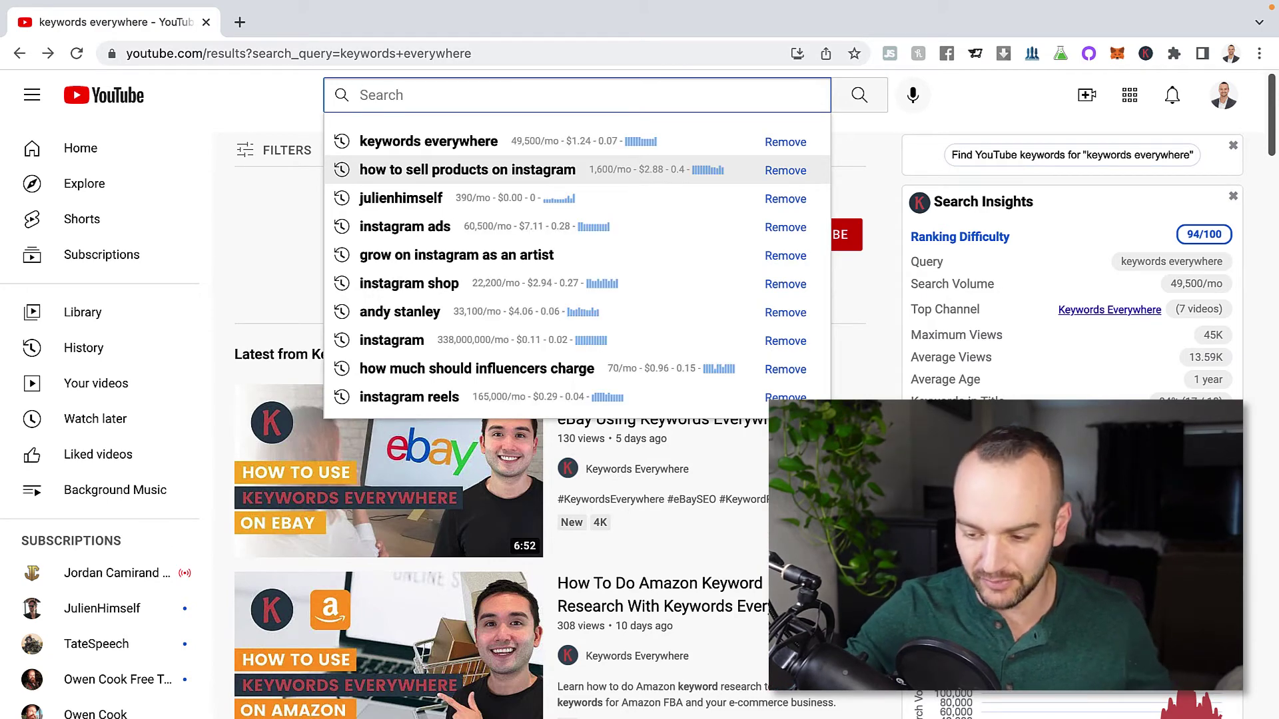
type("p")
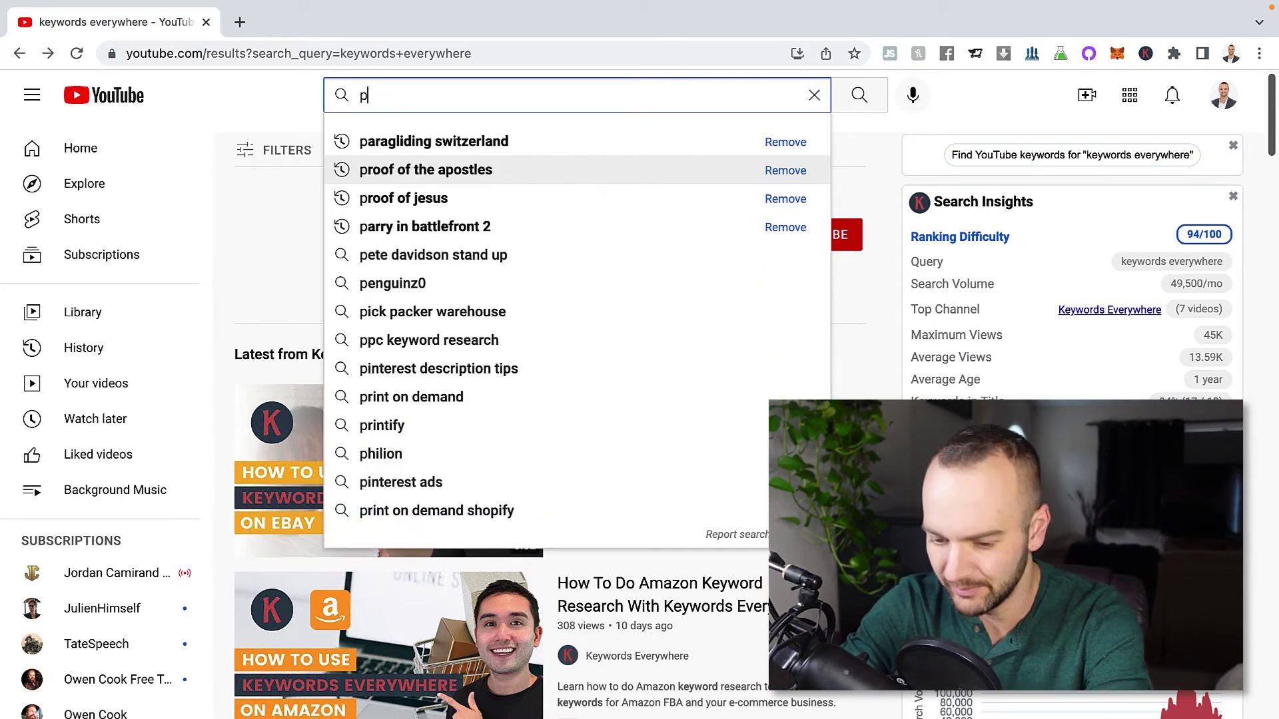
type("osting n")
key("BackSpace")
key("BackSpace")
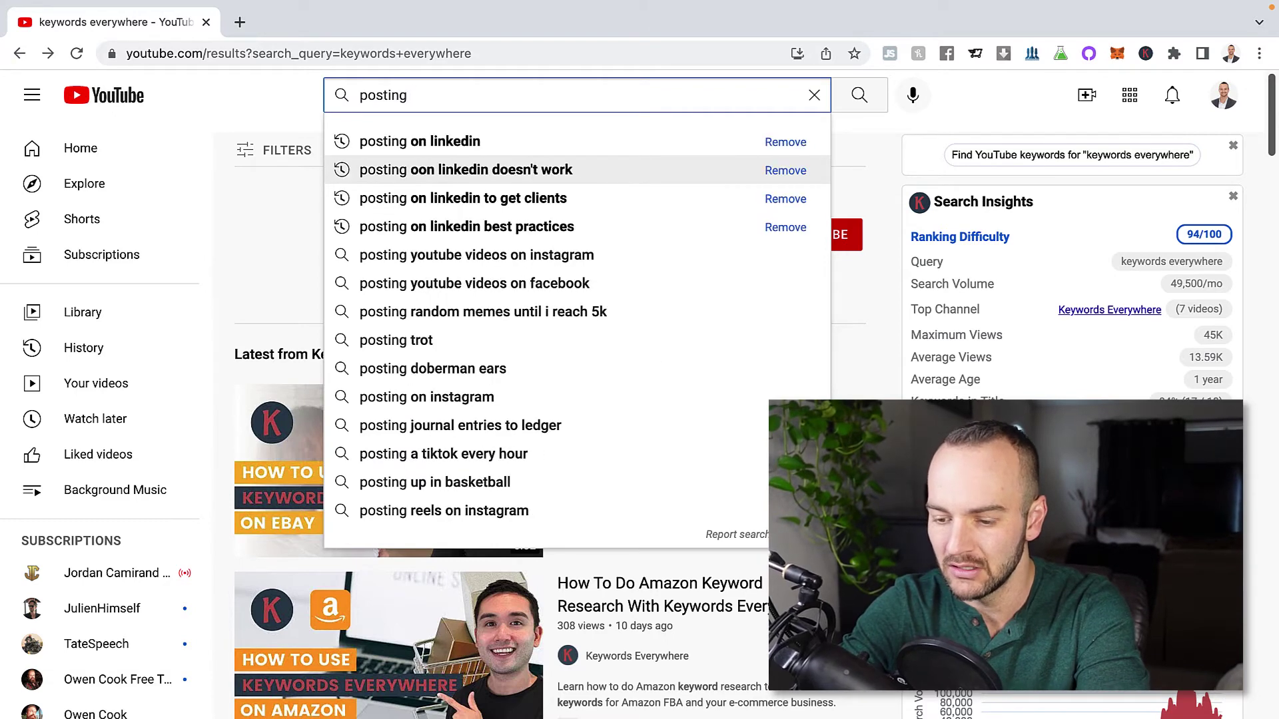
type("on linkedi")
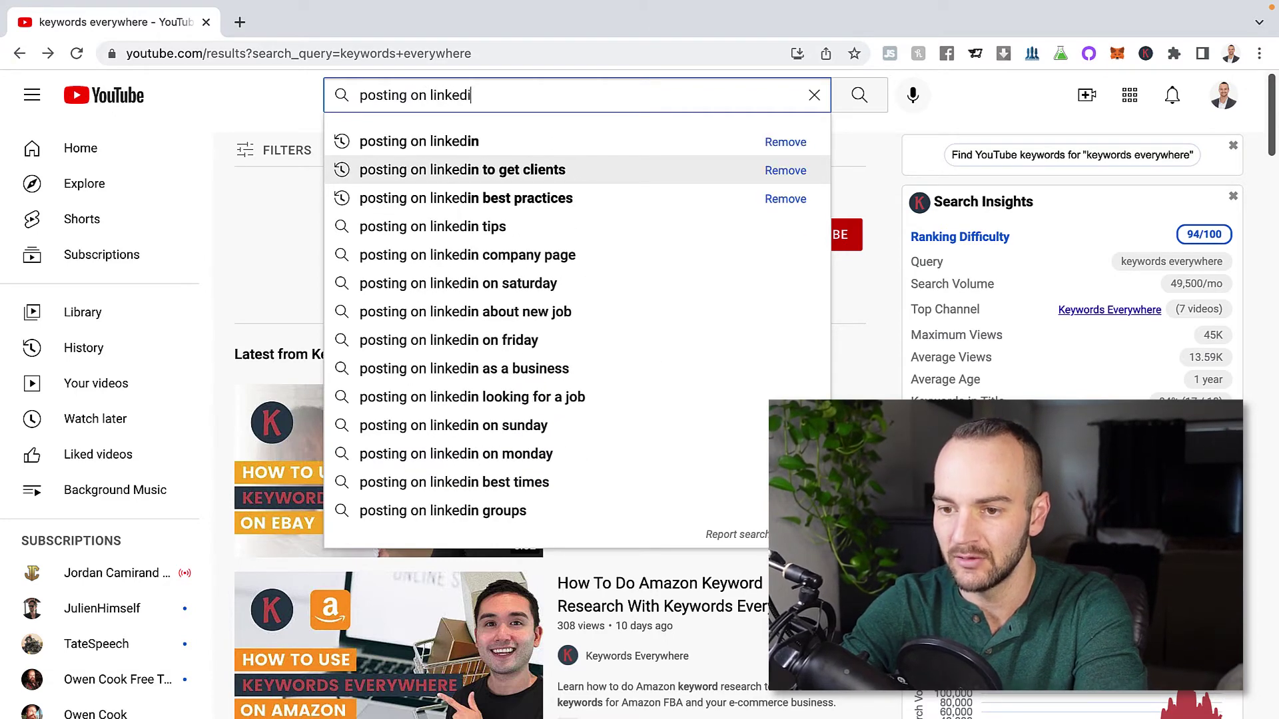
type("n")
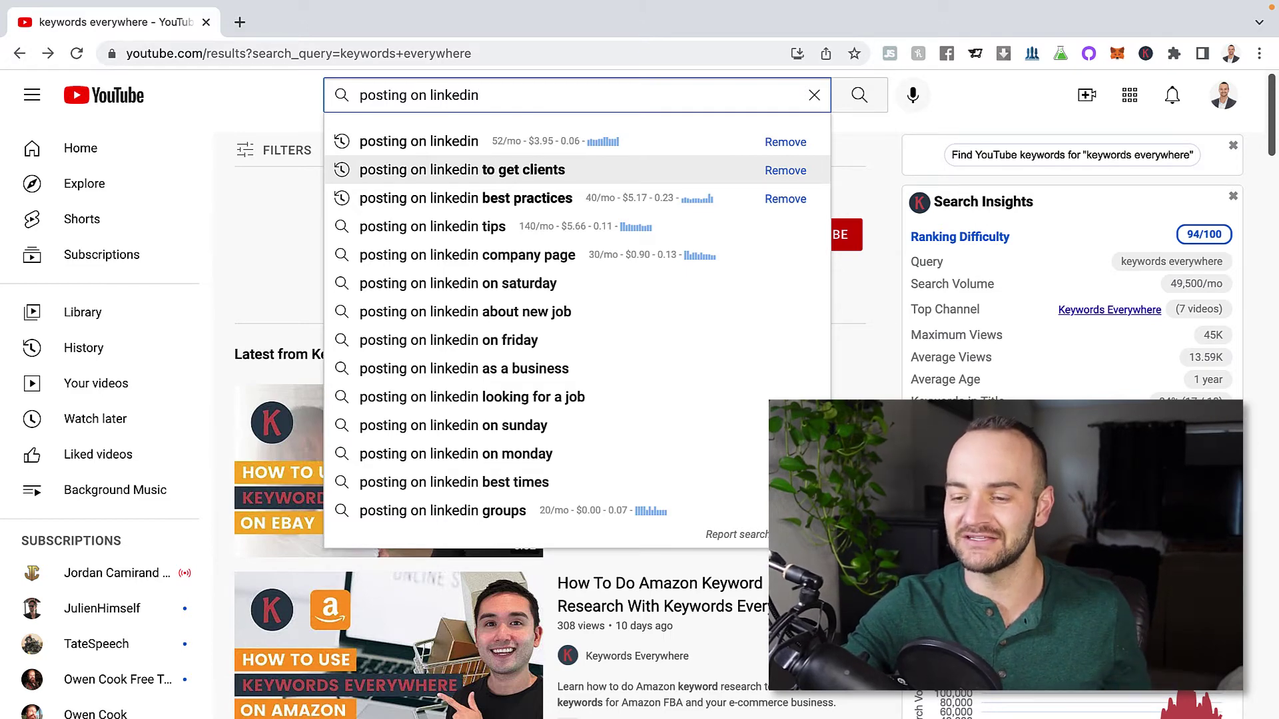
Reword the query as "linkedin posting" to compare the search volumes of its suggested keywords
key("BackSpace")
key("BackSpace")
key("BackSpace")
key("BackSpace")
key("BackSpace")
key("BackSpace")
key("BackSpace")
key("BackSpace")
key("BackSpace")
key("BackSpace")
key("BackSpace")
key("BackSpace")
key("BackSpace")
key("BackSpace")
key("BackSpace")
key("BackSpace")
key("BackSpace")
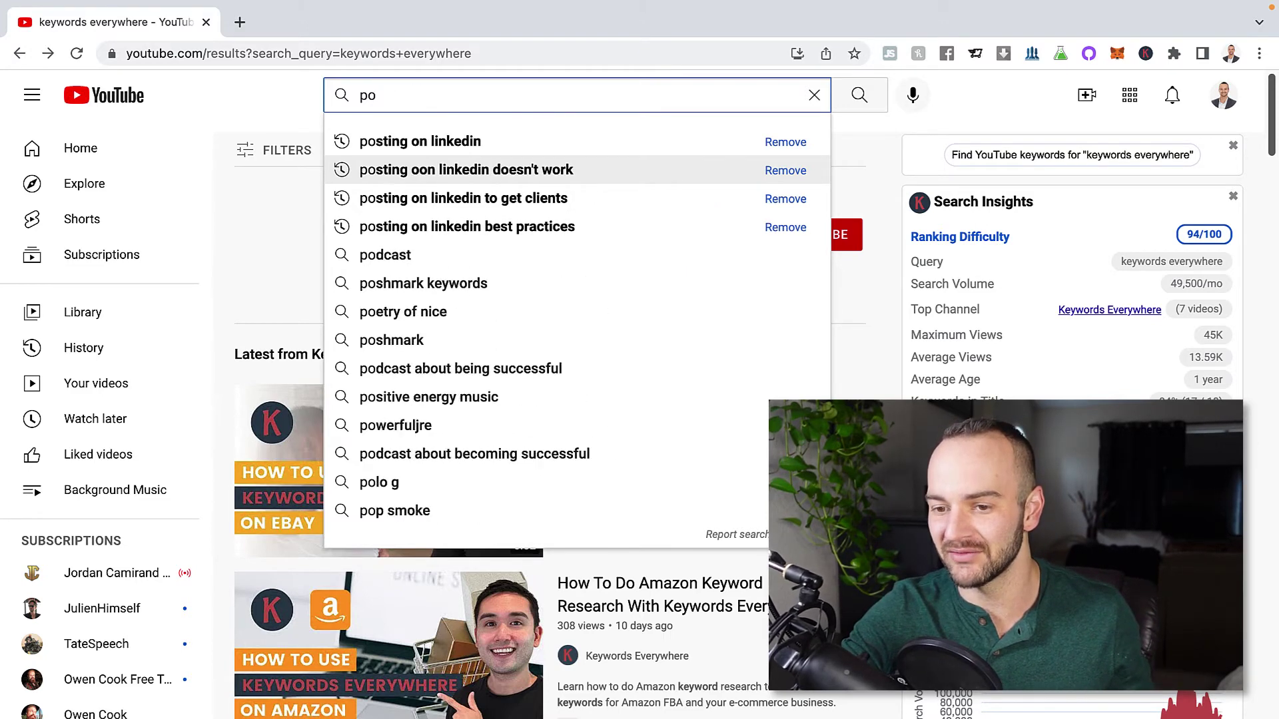
key("BackSpace")
key("BackSpace")
type("linked")
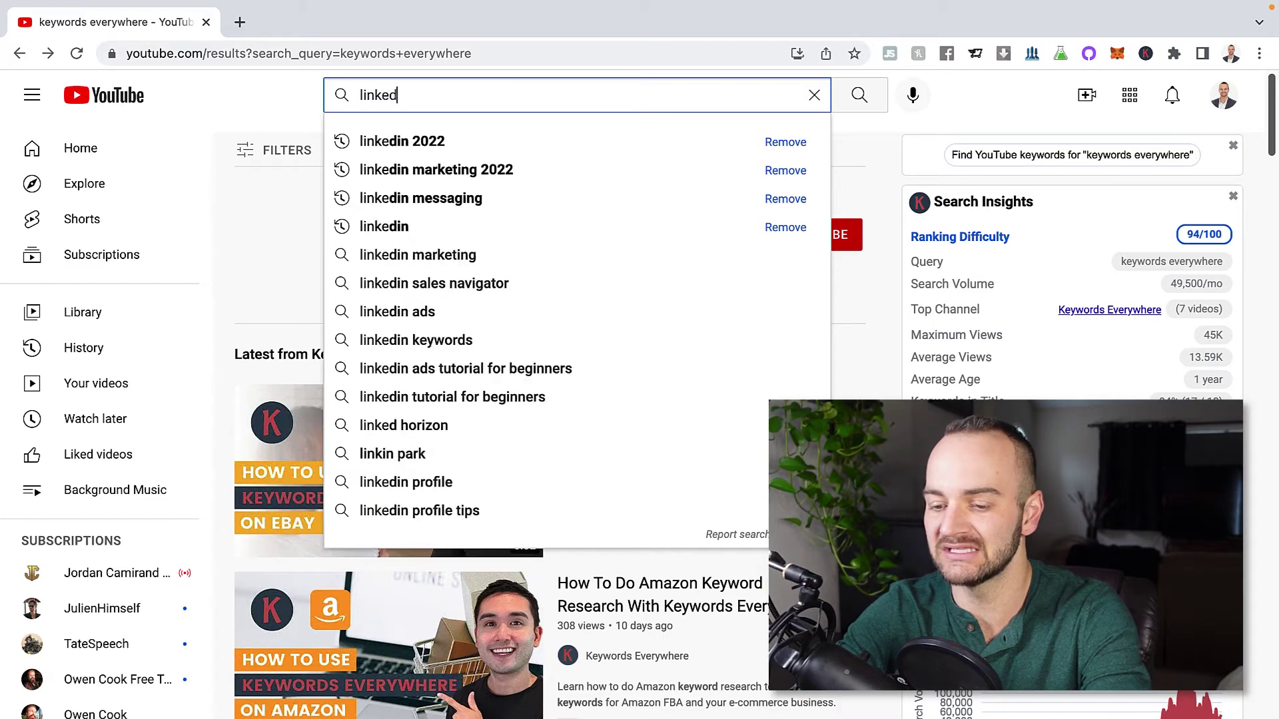
type("in")
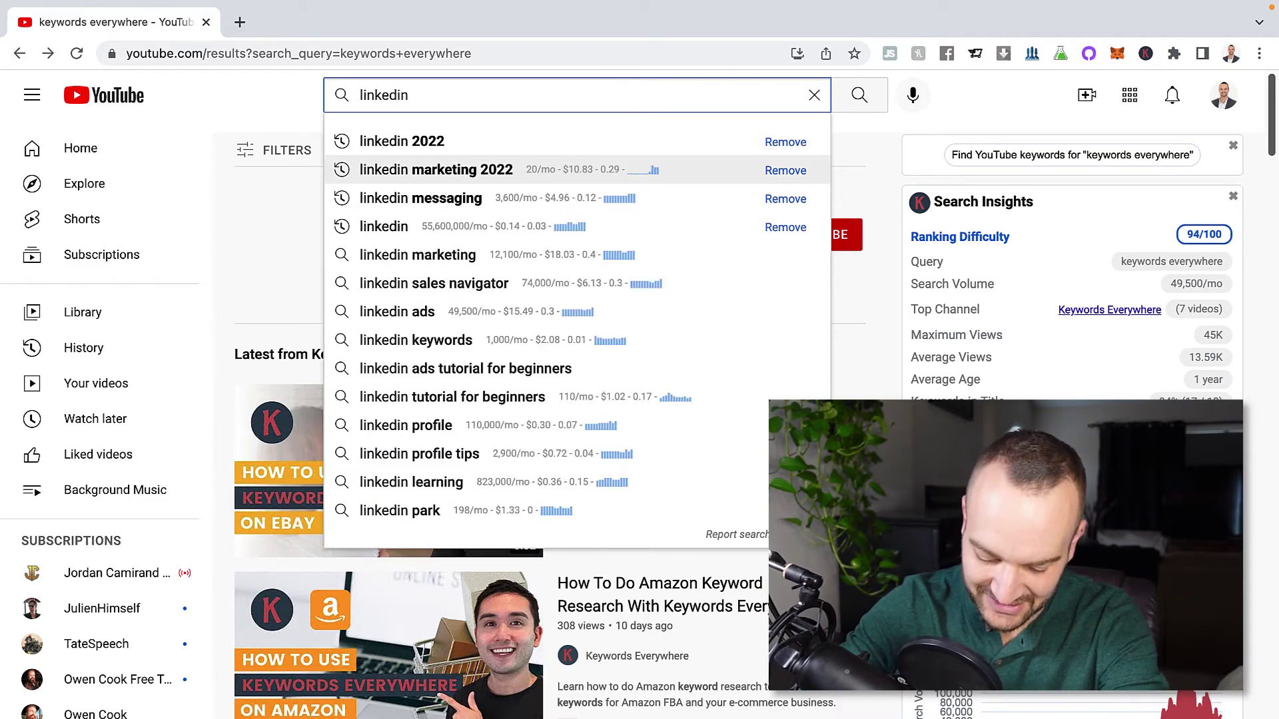
type(" posting")
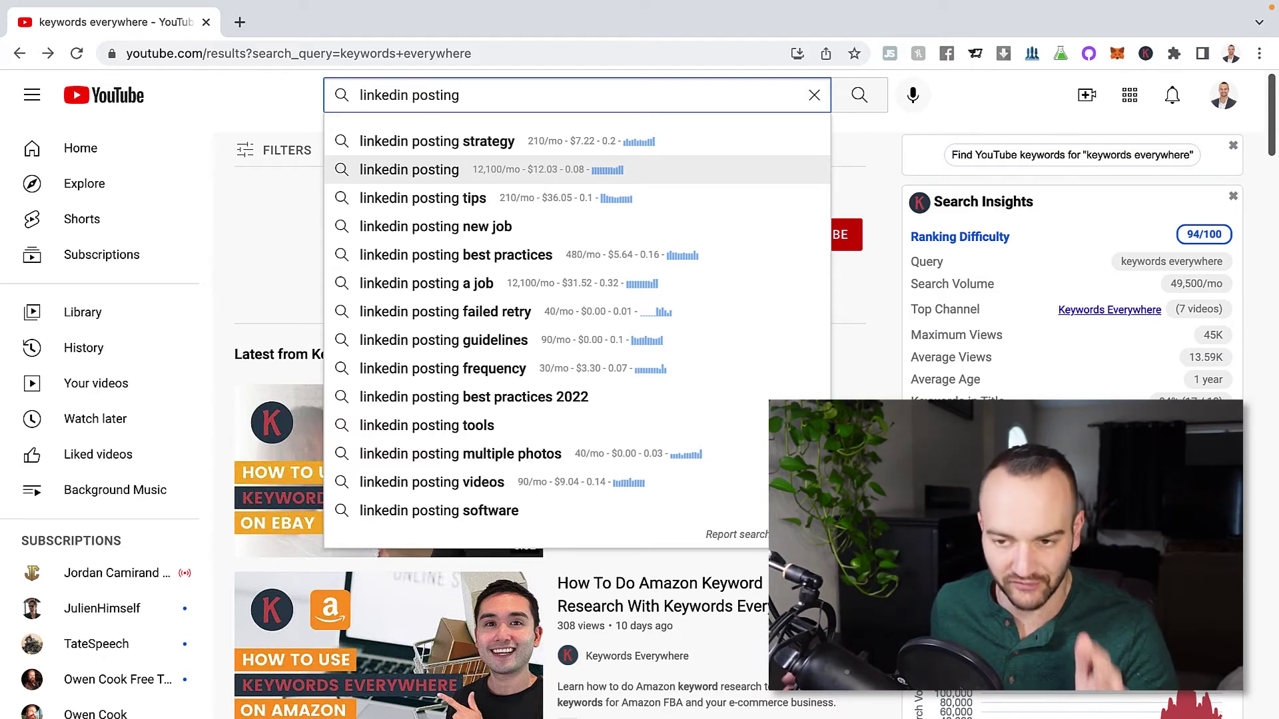
Replace the search query with "instagram" and compare the search volumes of its suggested keywords
key("ctrl+a")
key("BackSpace")
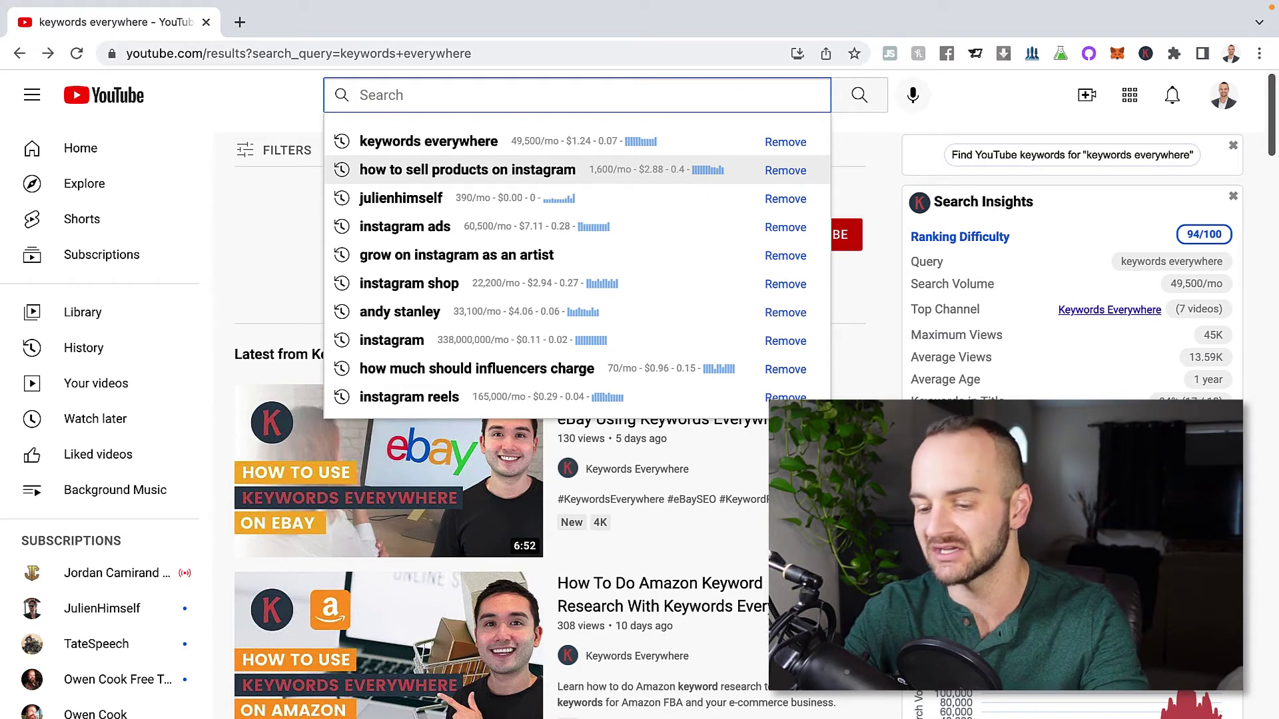
type("instag")
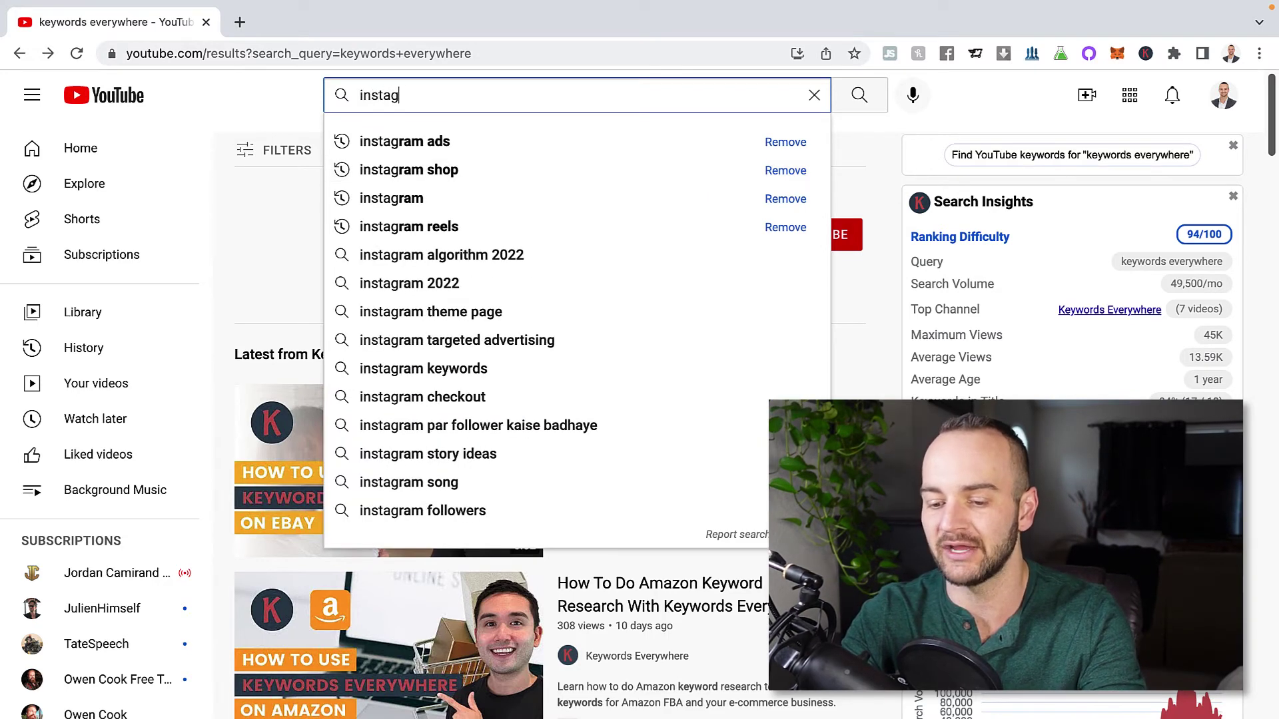
type("ram")
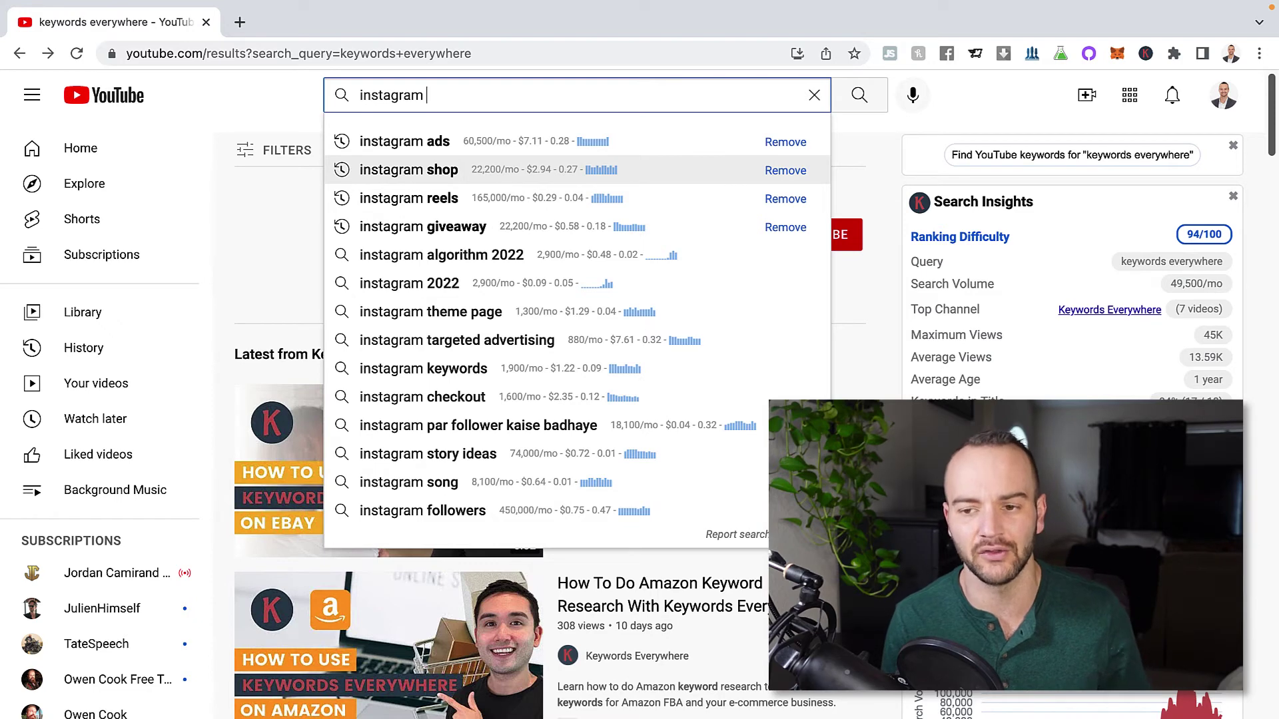
Replace the query with "how to get sales on instagram" and check the search volume of that phrase
key("BackSpace")
key("BackSpace")
key("BackSpace")
key("BackSpace")
key("BackSpace")
key("BackSpace")
key("BackSpace")
key("BackSpace")
key("BackSpace")
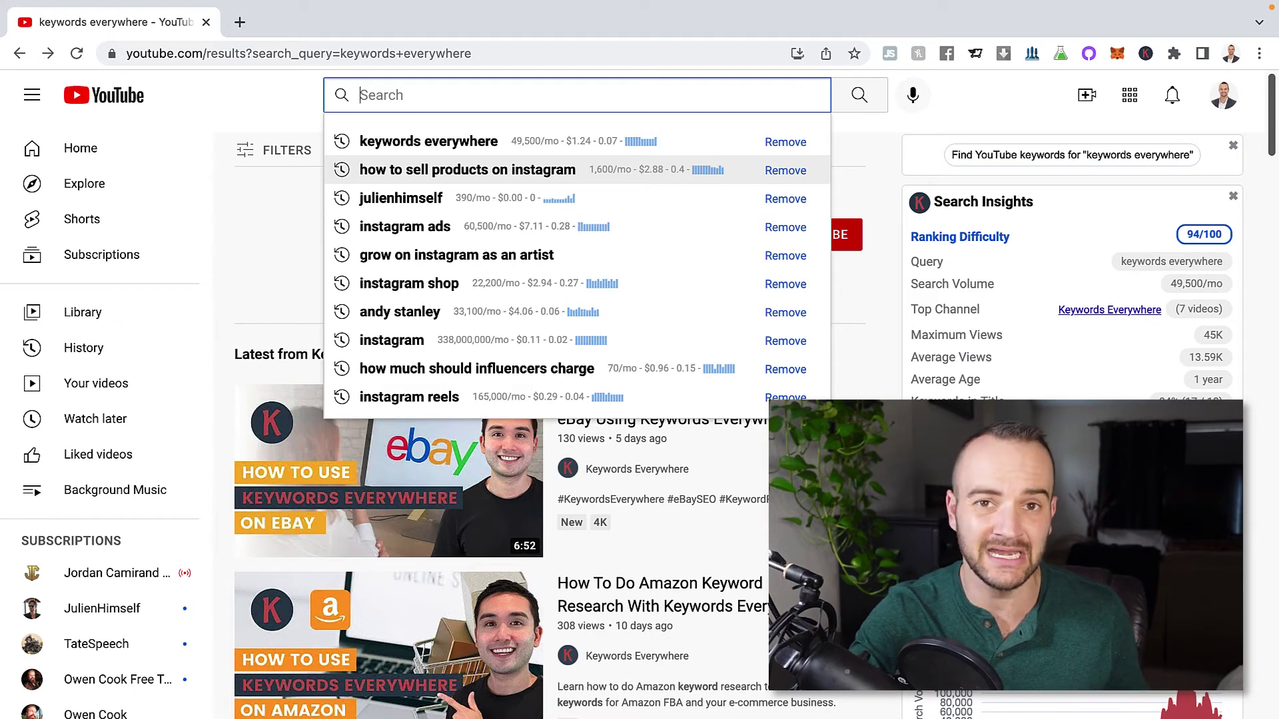
type("how t")
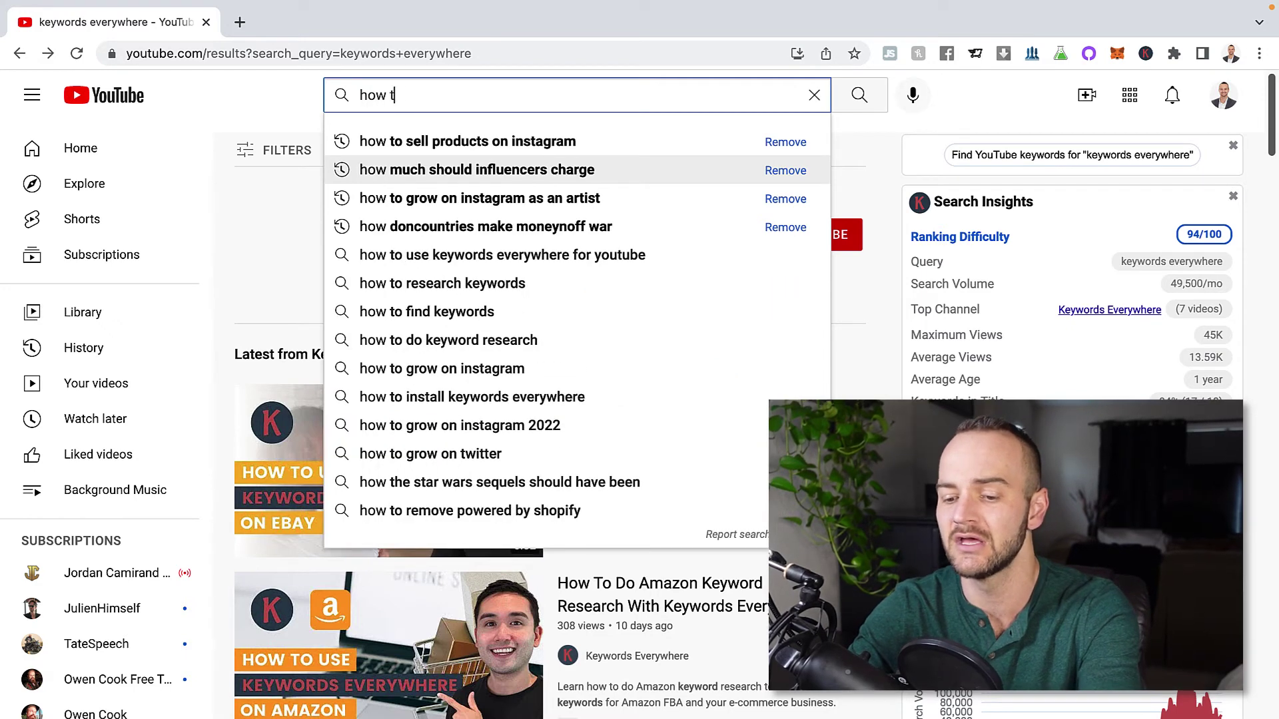
type("o get sales ")
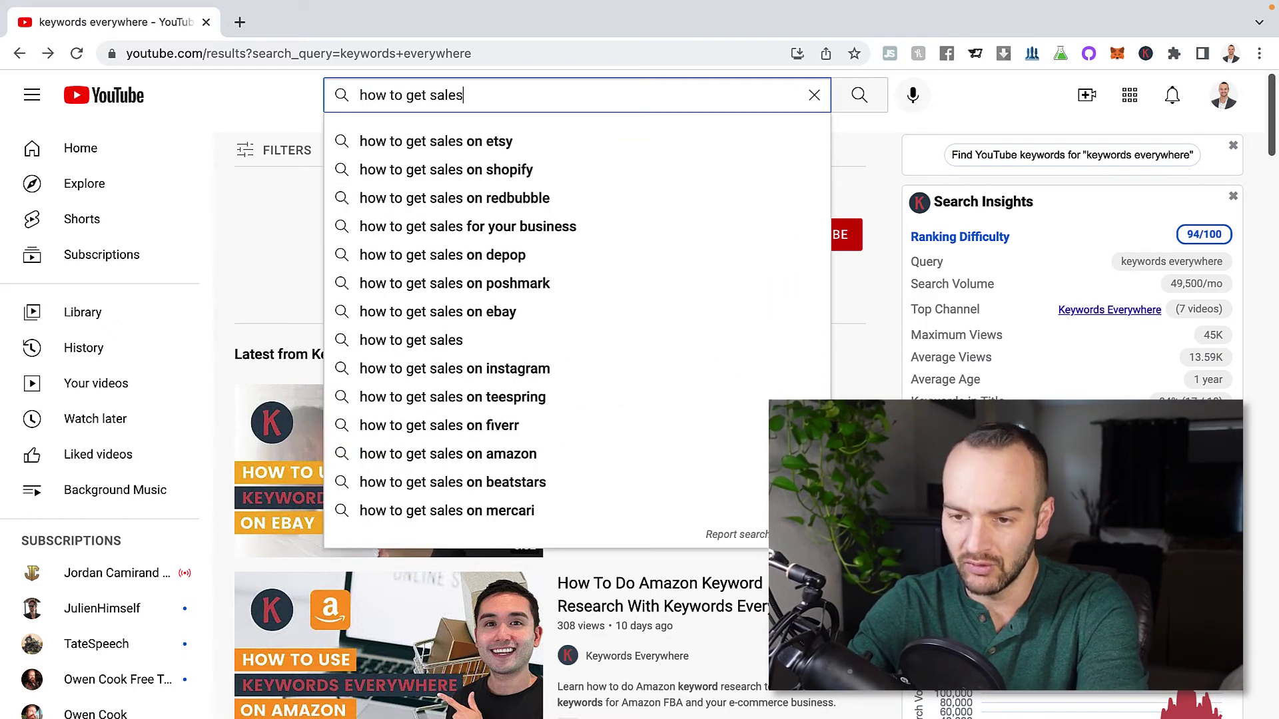
type("on ")
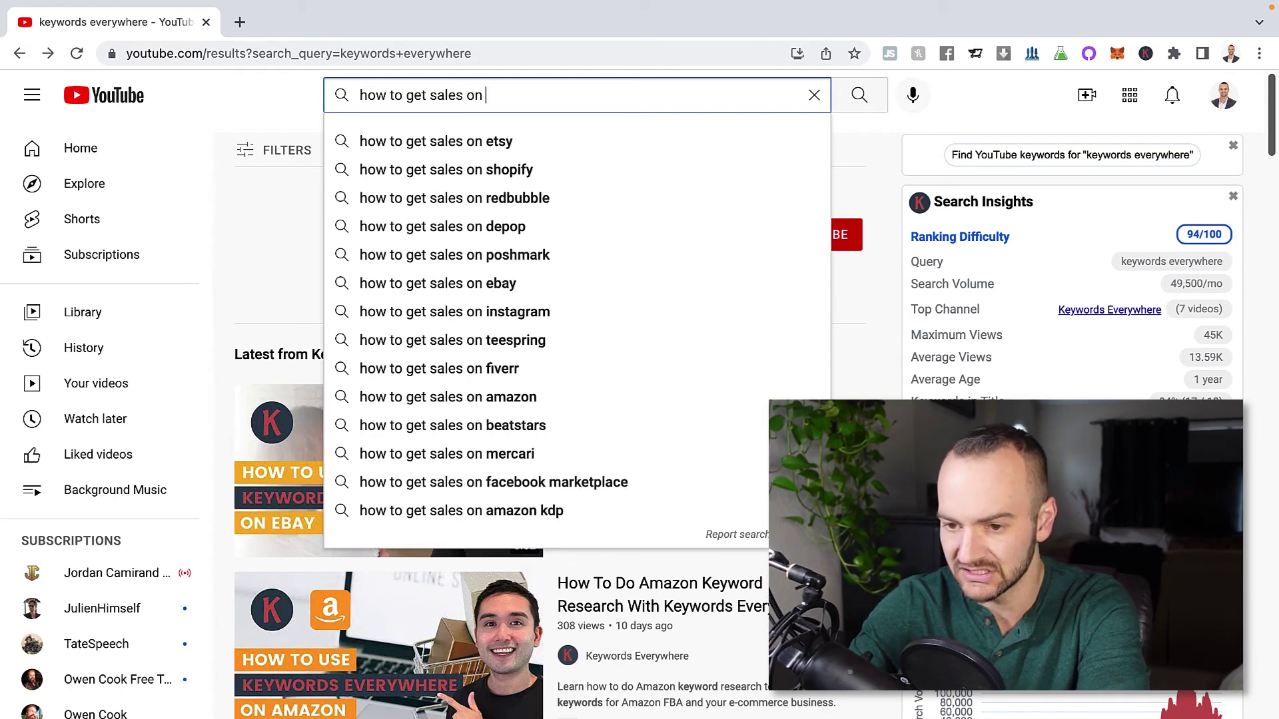
type("instagram")
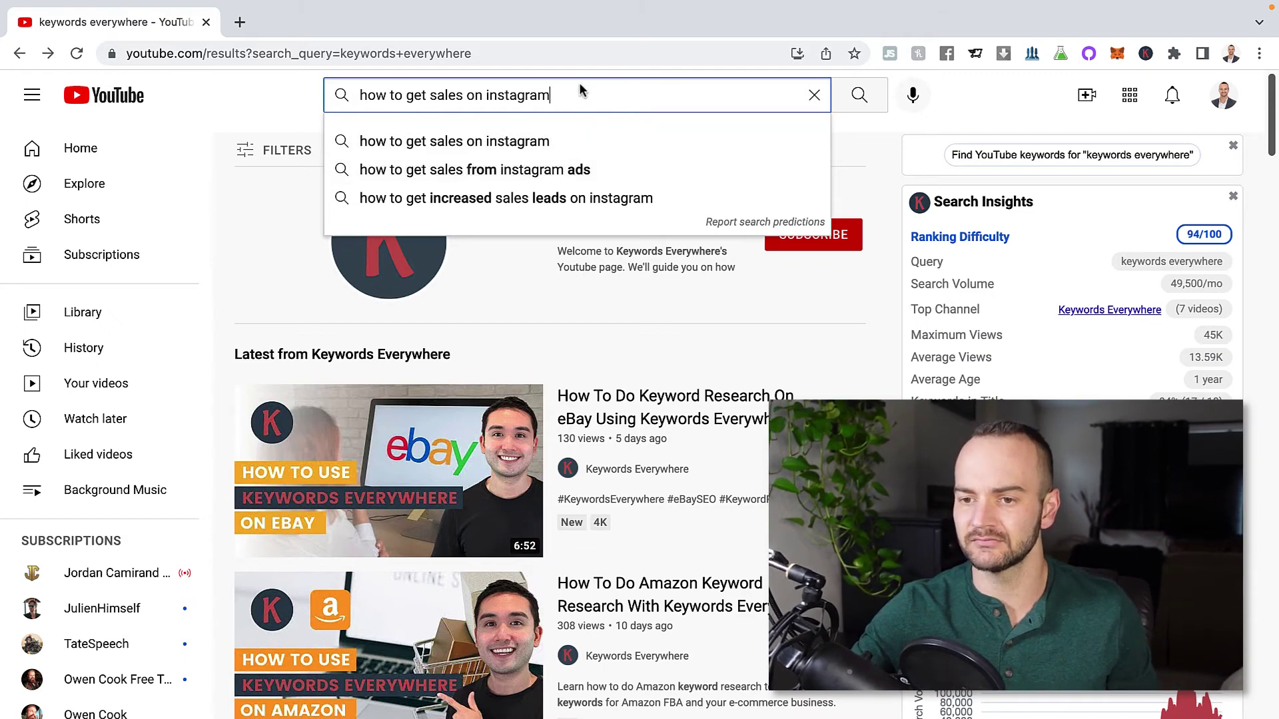
key("BackSpace")
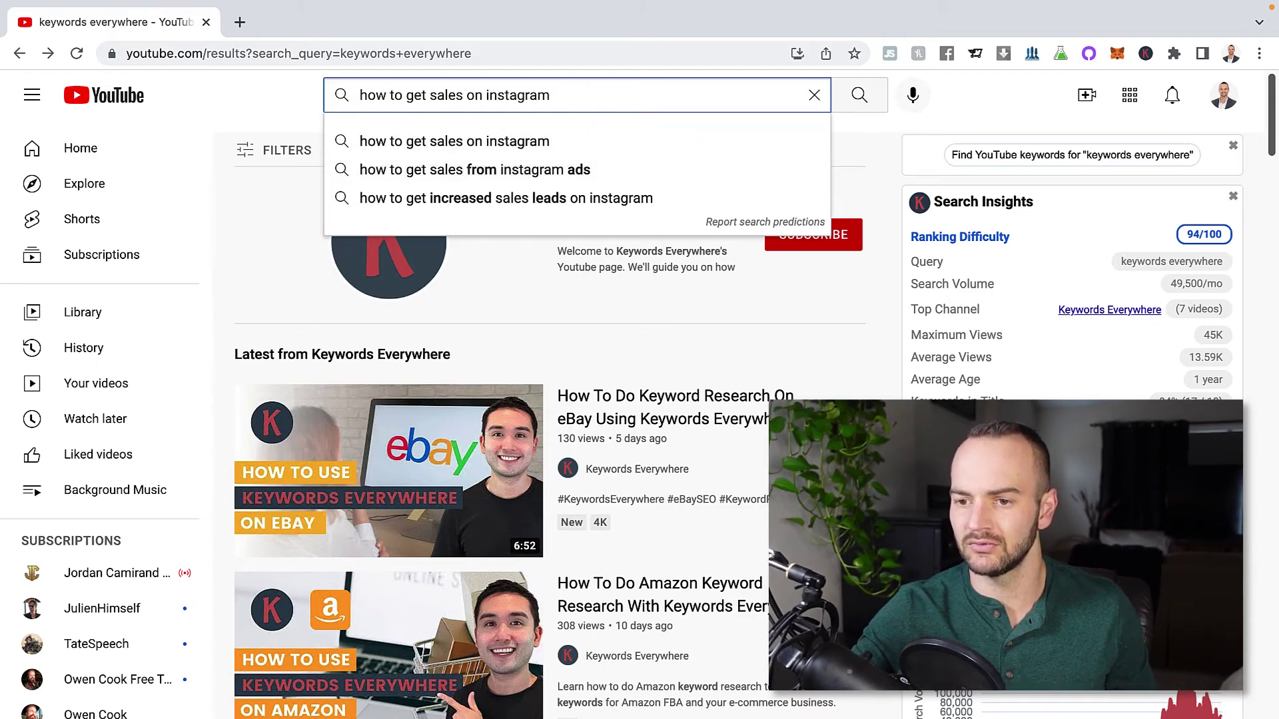
Change "sales" to "followers" in the query to compare suggestions for getting followers on Instagram
double_click(445, 95)
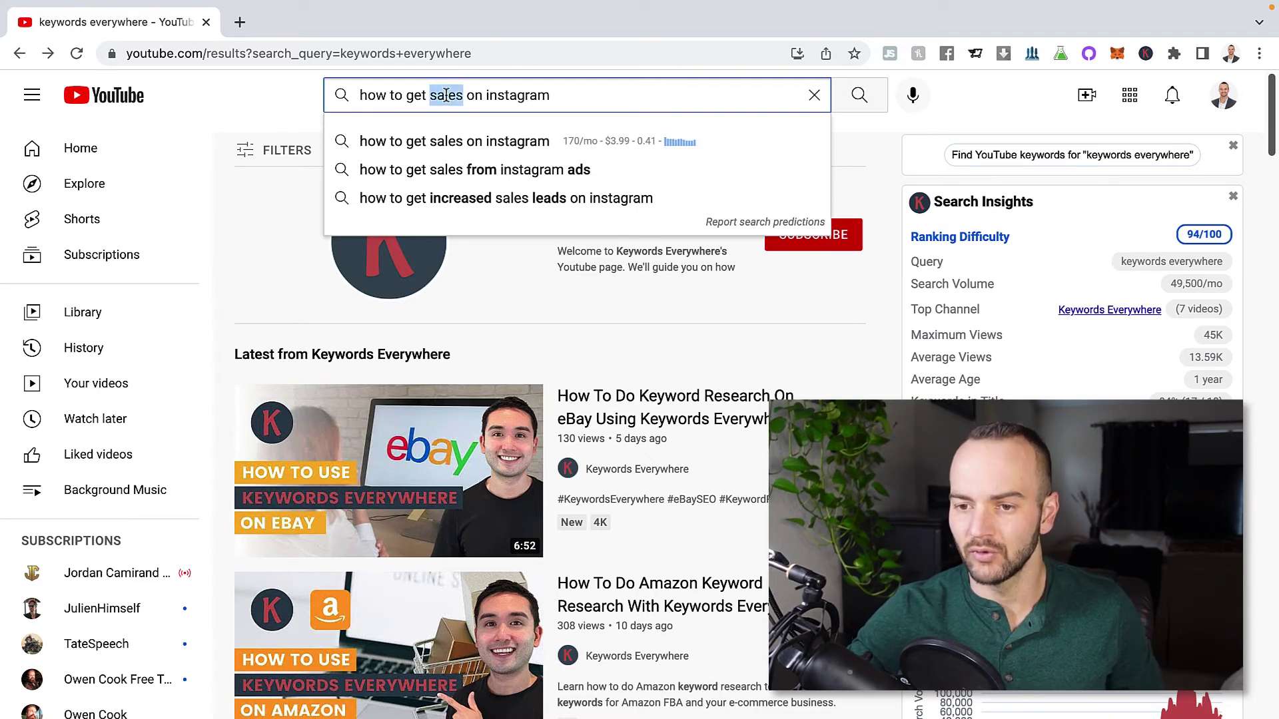
type("followers")
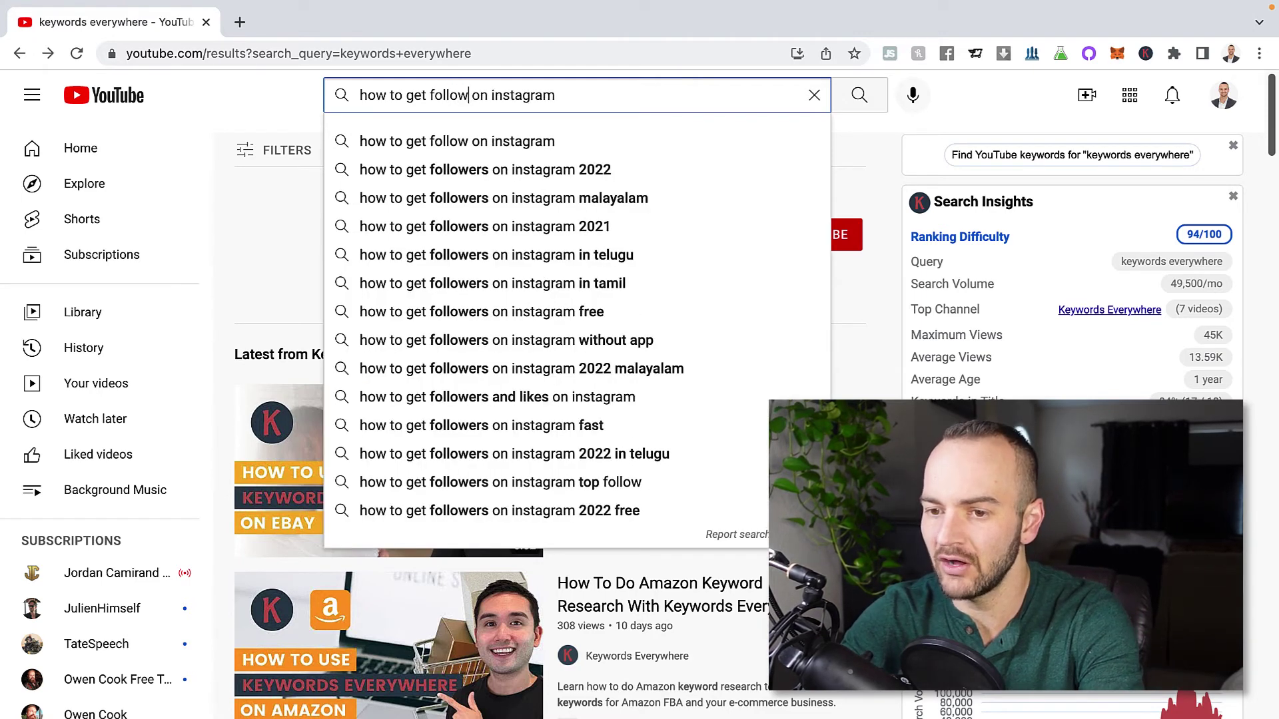